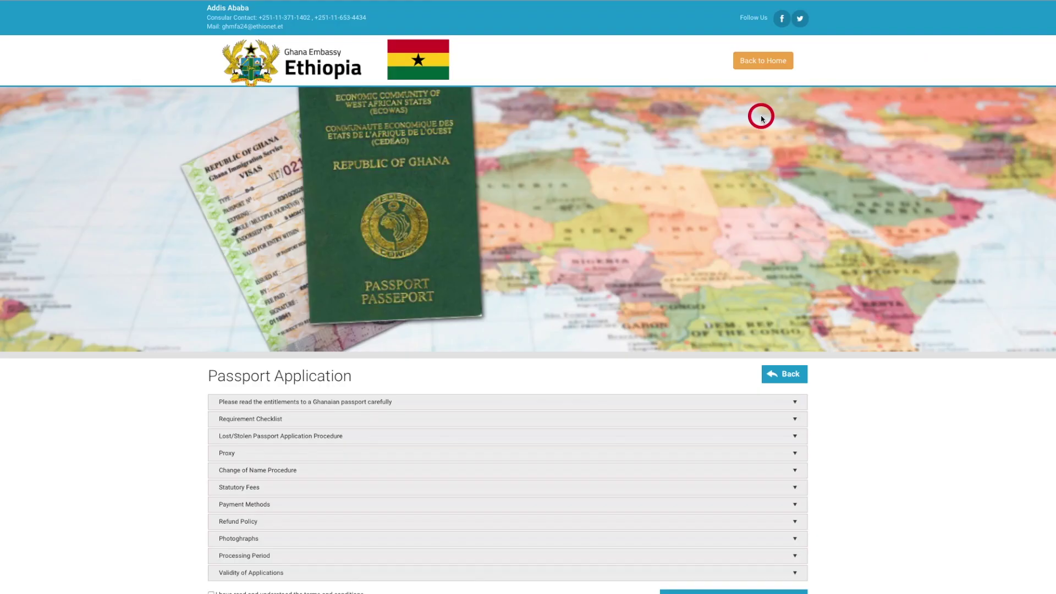
Read the entitlements, checklist, lost-passport, processing and validity sections, accept the terms, and accept the caution
left_click(793, 302)
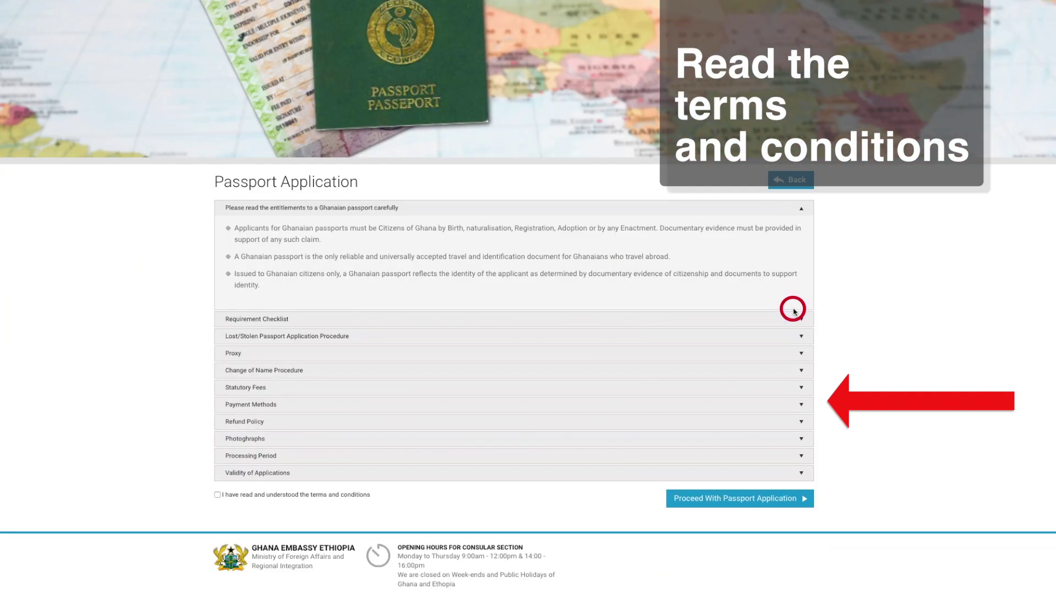
left_click(793, 313)
left_click(794, 335)
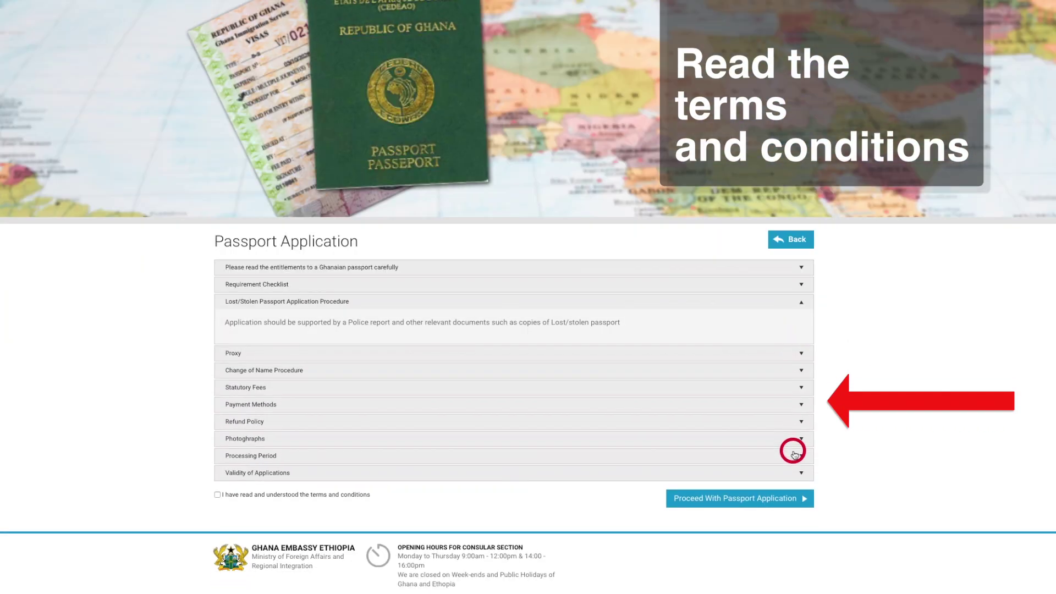
left_click(794, 454)
left_click(796, 471)
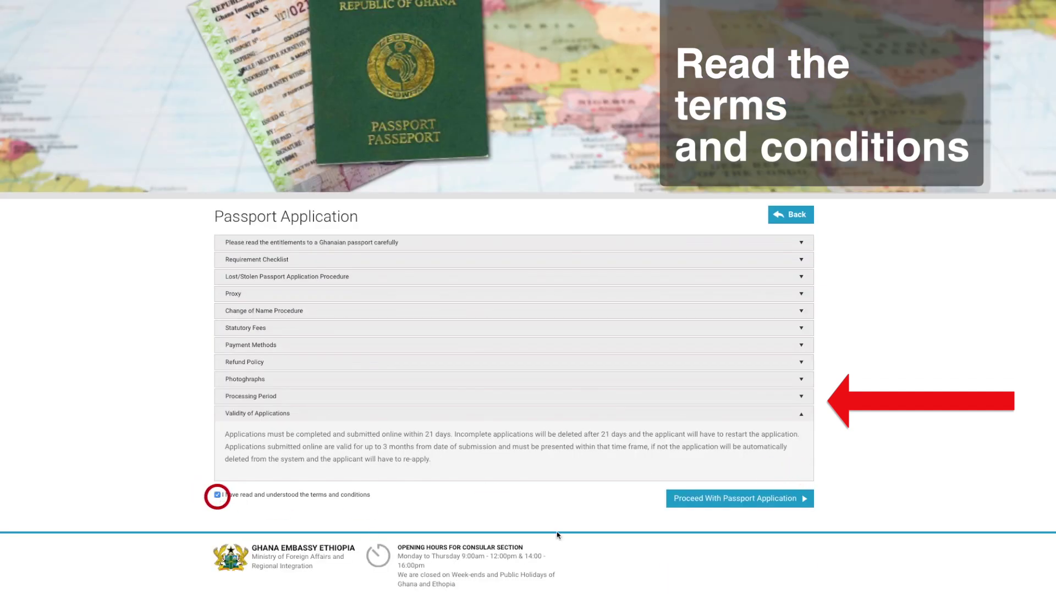
left_click(682, 501)
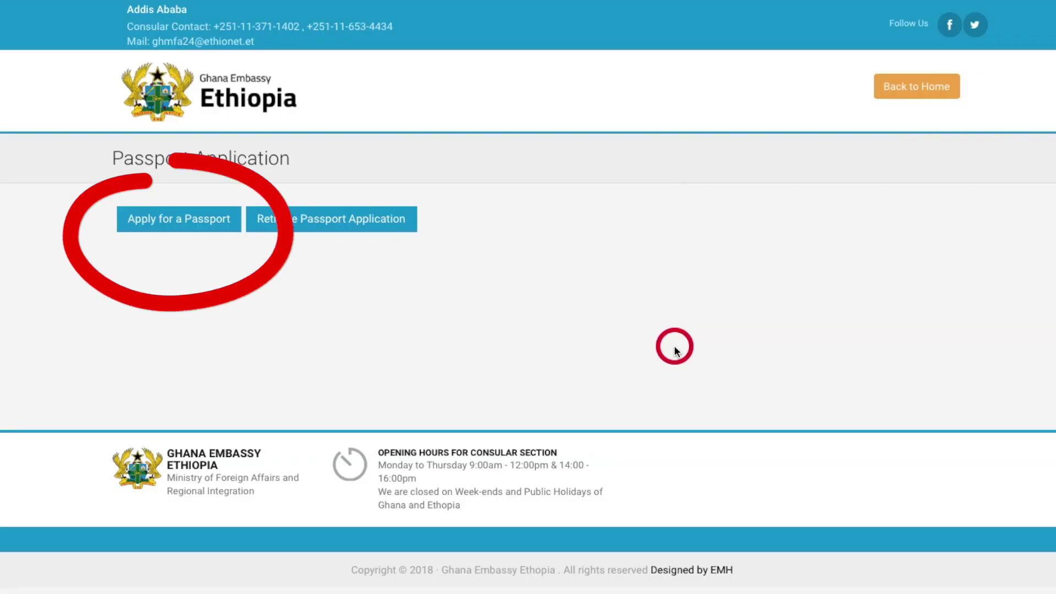
left_click(196, 223)
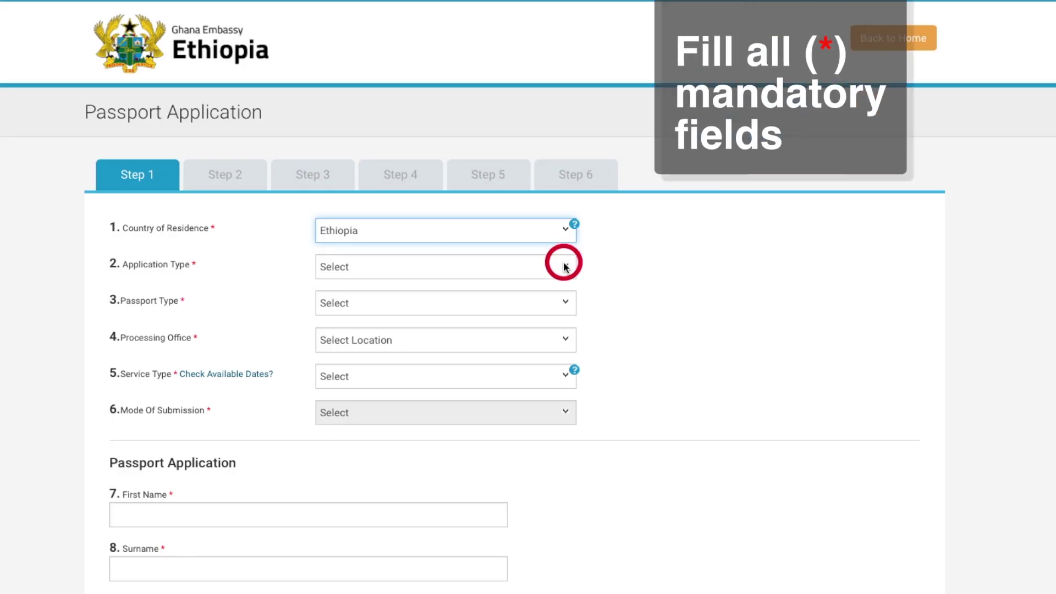
Choose a Renewal of an Ordinary passport at Addis Ababa, Standard Application, Counter Service submission
left_click(561, 263)
left_click(548, 291)
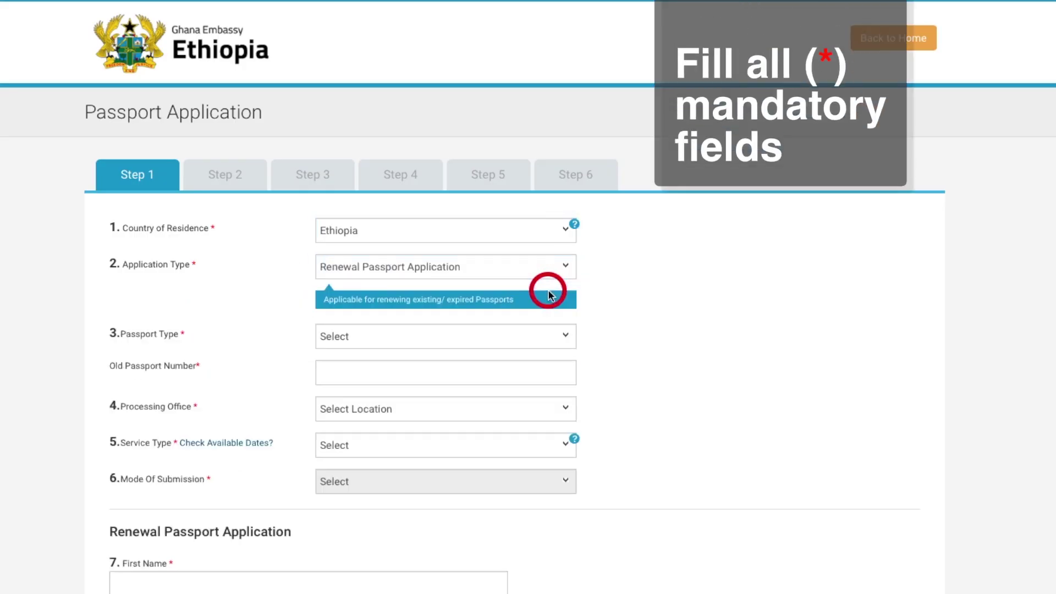
left_click(547, 335)
left_click(546, 351)
left_click(539, 371)
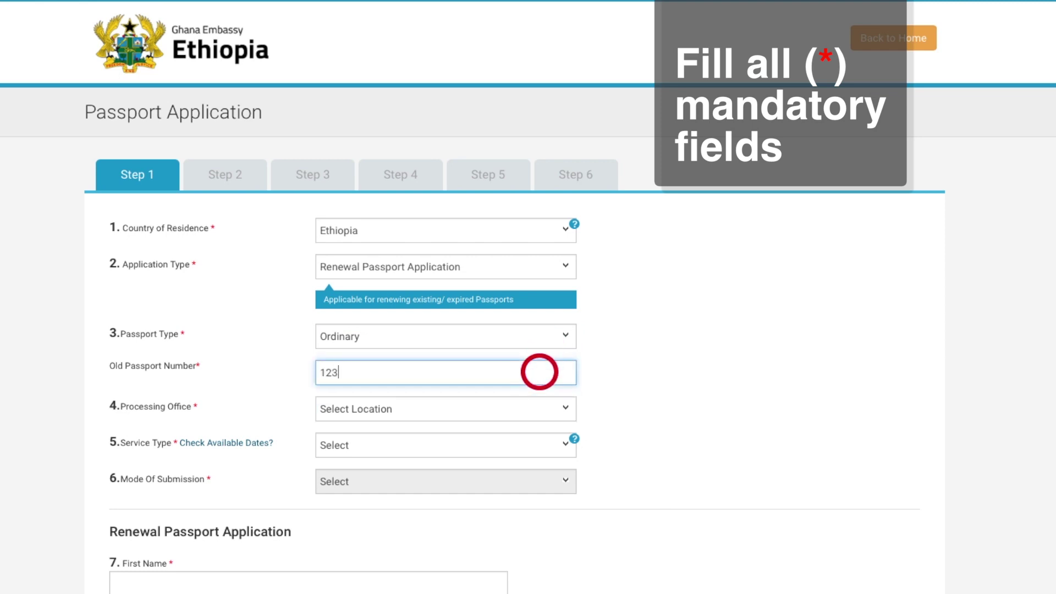
left_click(540, 408)
left_click(537, 422)
left_click(539, 446)
left_click(536, 461)
left_click(537, 481)
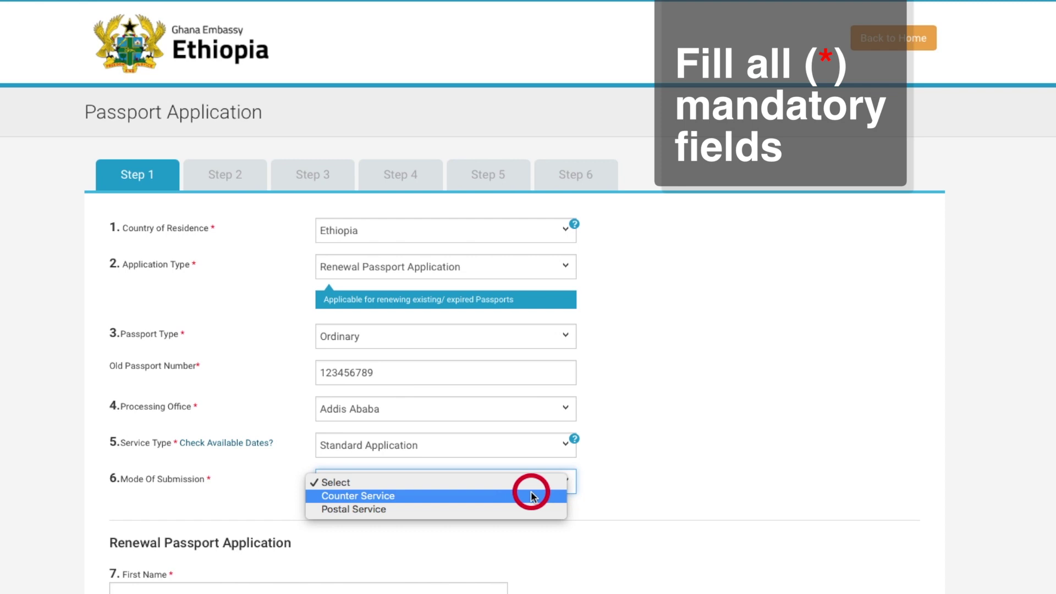
left_click(533, 495)
Book the appointment for 3 February 2020 in the 10:00-11:00 slot
left_click(782, 378)
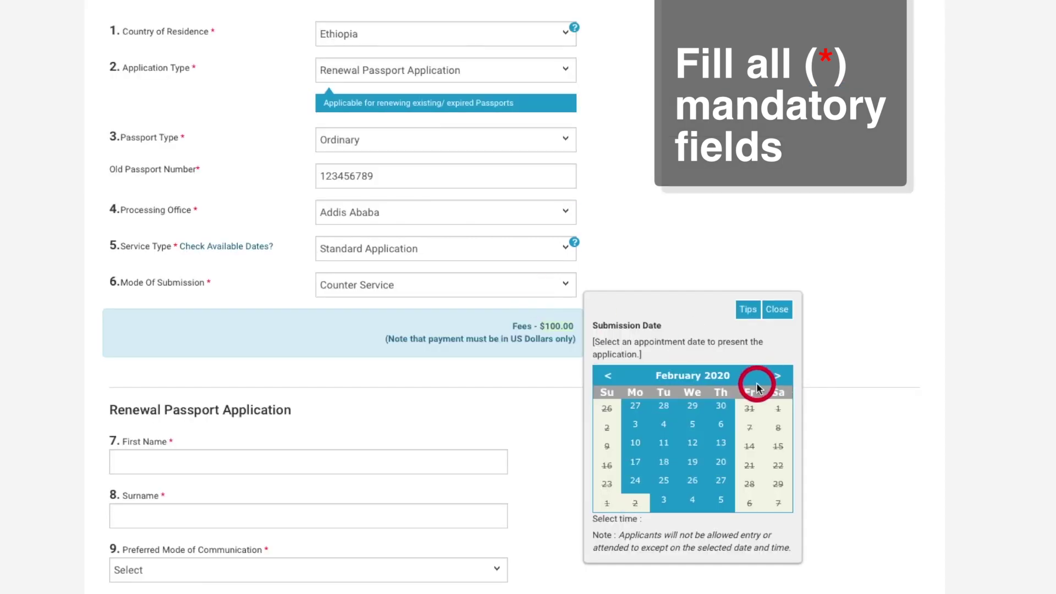
left_click(633, 426)
left_click(629, 543)
left_click(633, 554)
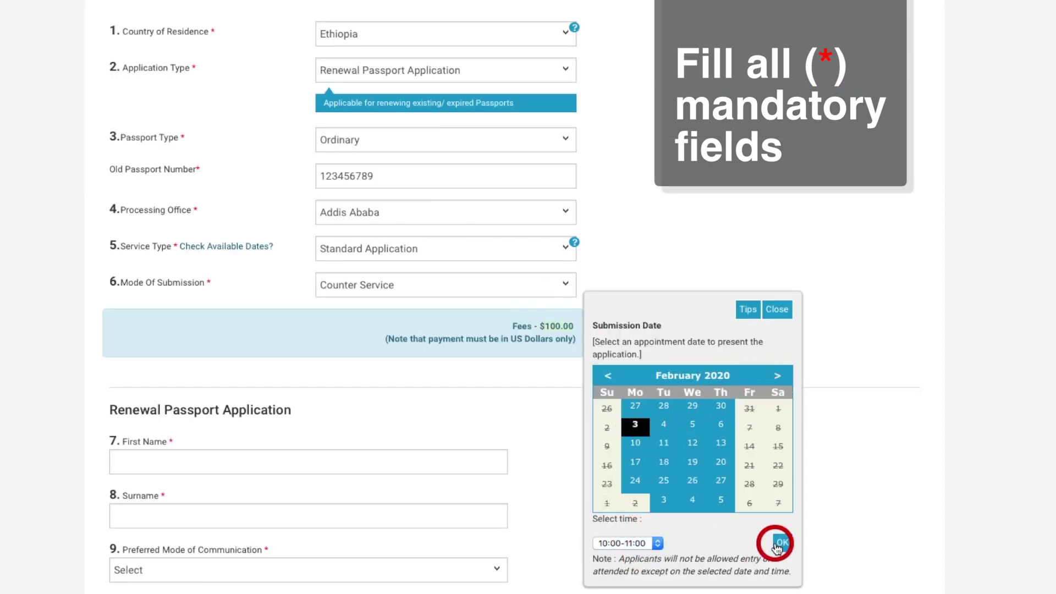
left_click(781, 542)
Enter the applicant's first name and surname, and choose email as the preferred communication
scroll(775, 547, "down", 5)
left_click(420, 228)
left_click(412, 278)
left_click(446, 333)
left_click(445, 347)
Enter the applicant's mobile number with country code 251, and confirm it with code 251
scroll(446, 264, "down", 3)
left_click(134, 234)
left_click(160, 241)
left_click(215, 234)
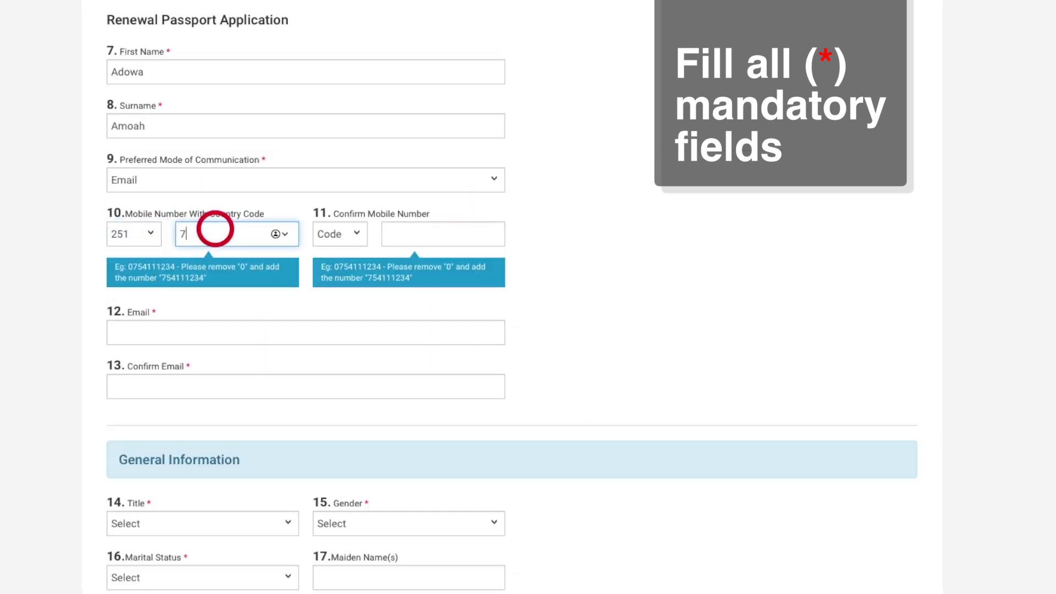
left_click(339, 233)
left_click(337, 257)
left_click(396, 234)
type("754")
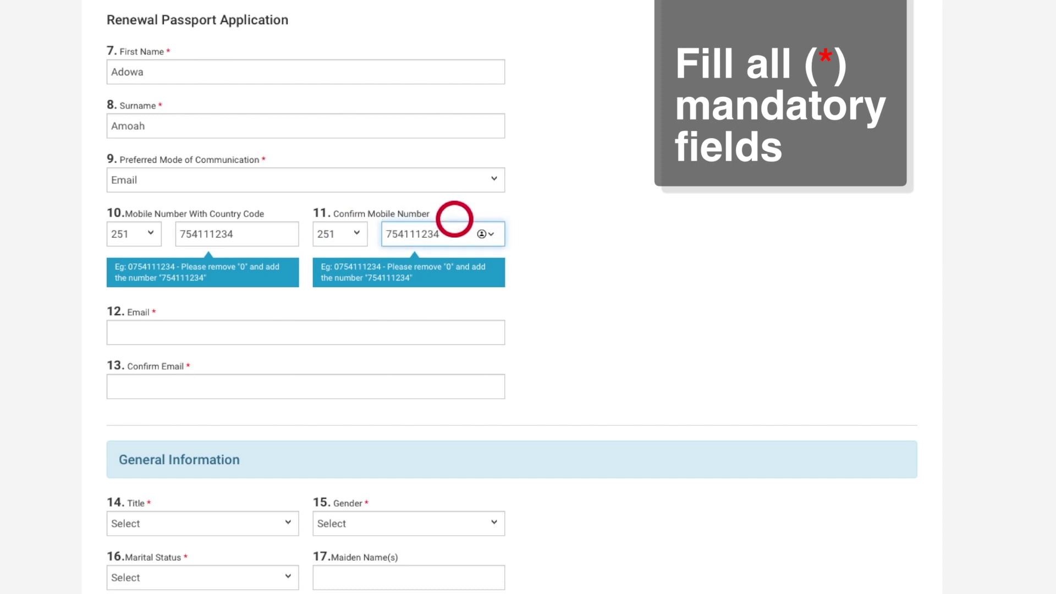
Fill in the applicant's e-mail address and its confirmation field
left_click(430, 323)
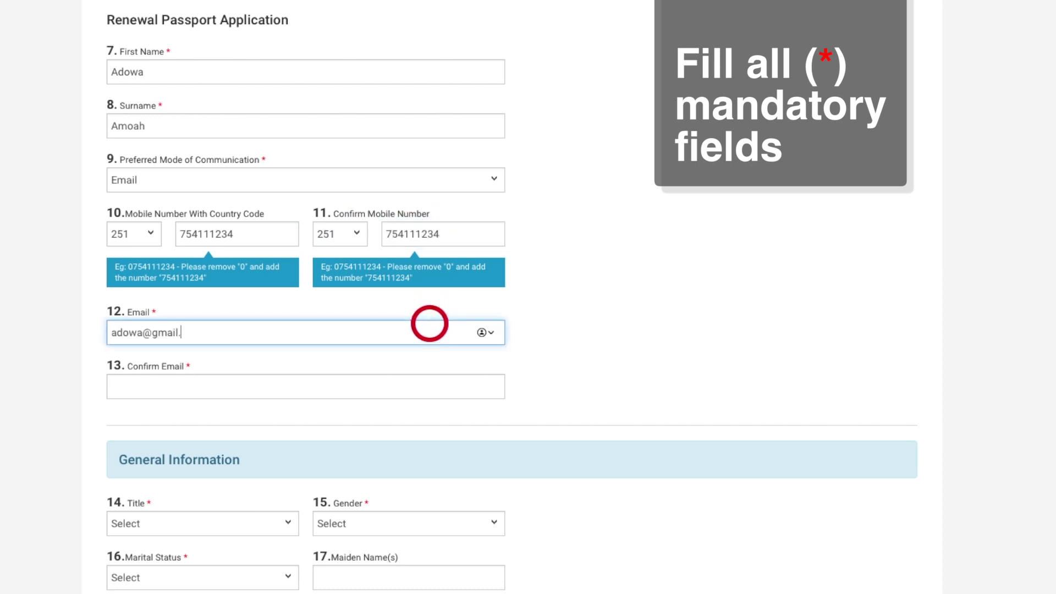
left_click(468, 380)
type("adow")
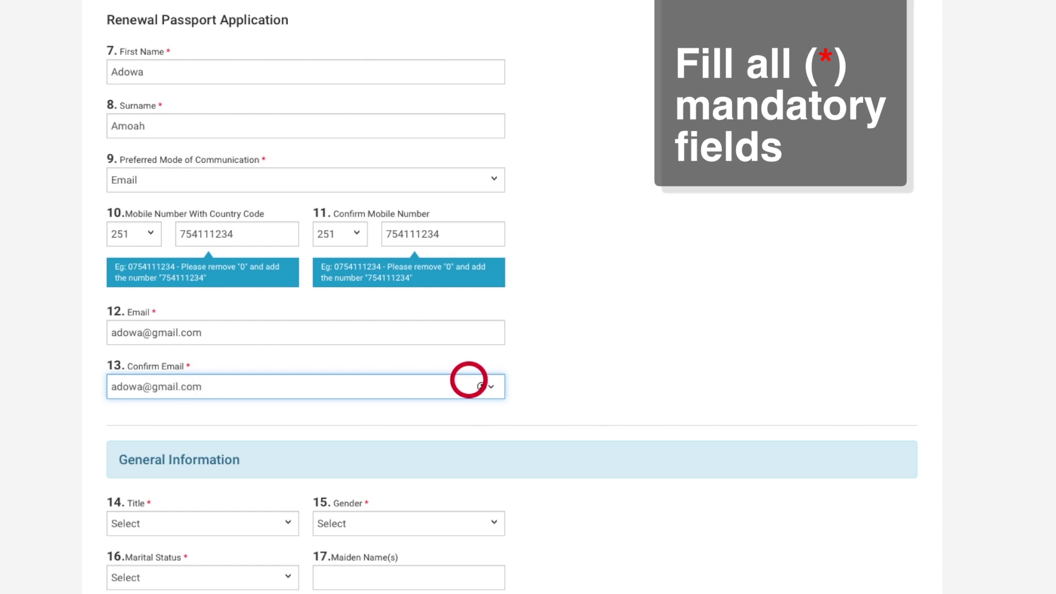
scroll(468, 380, "down", 5)
Set title Mrs, gender Female, marital status Married, fill in the maiden name, and choose profession Accountant
left_click(265, 255)
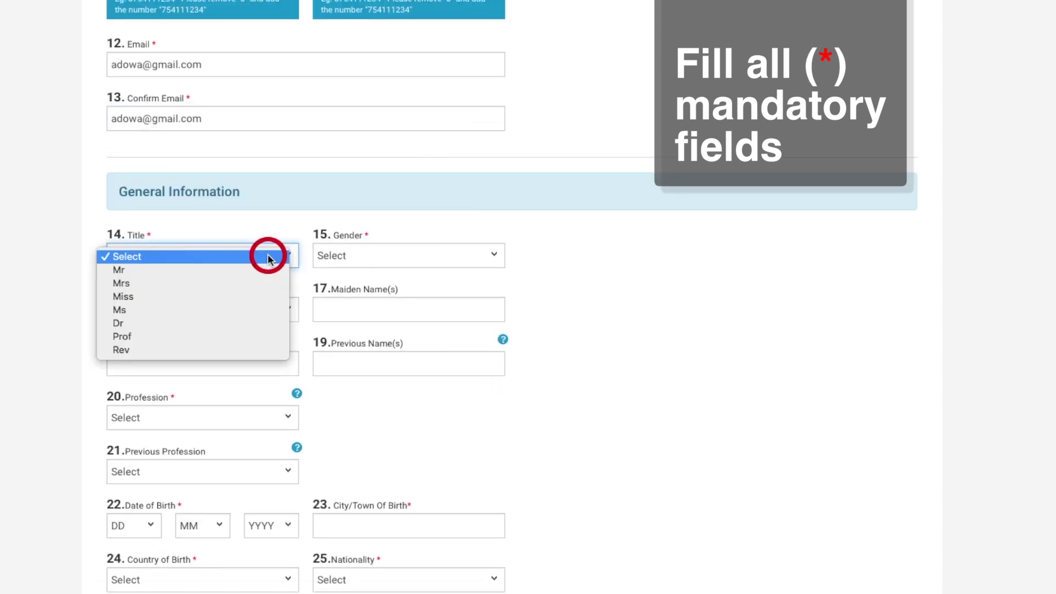
left_click(267, 283)
left_click(338, 257)
left_click(342, 284)
left_click(286, 310)
left_click(277, 337)
left_click(356, 311)
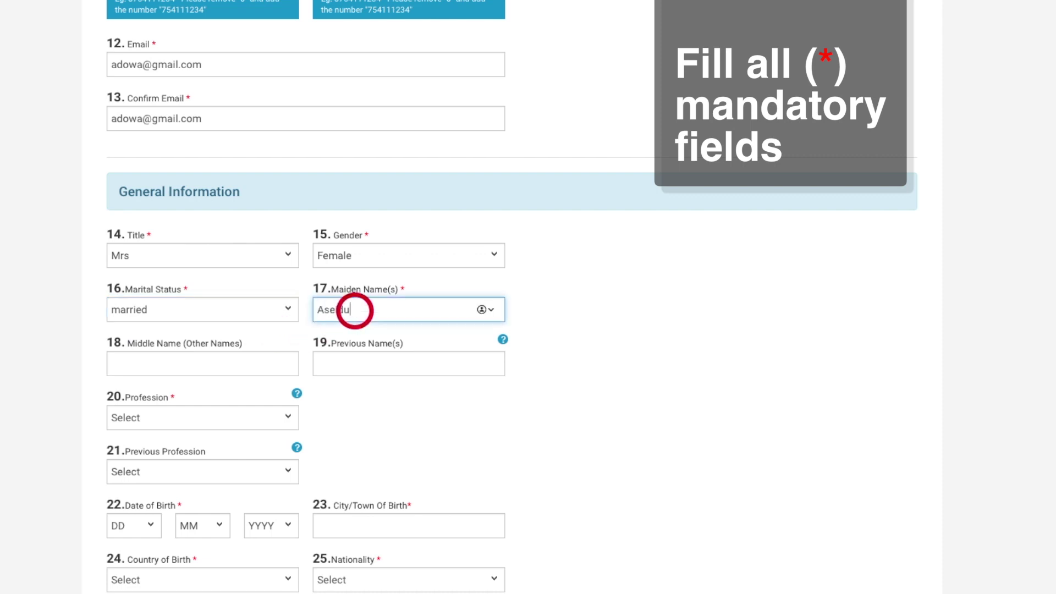
left_click(291, 415)
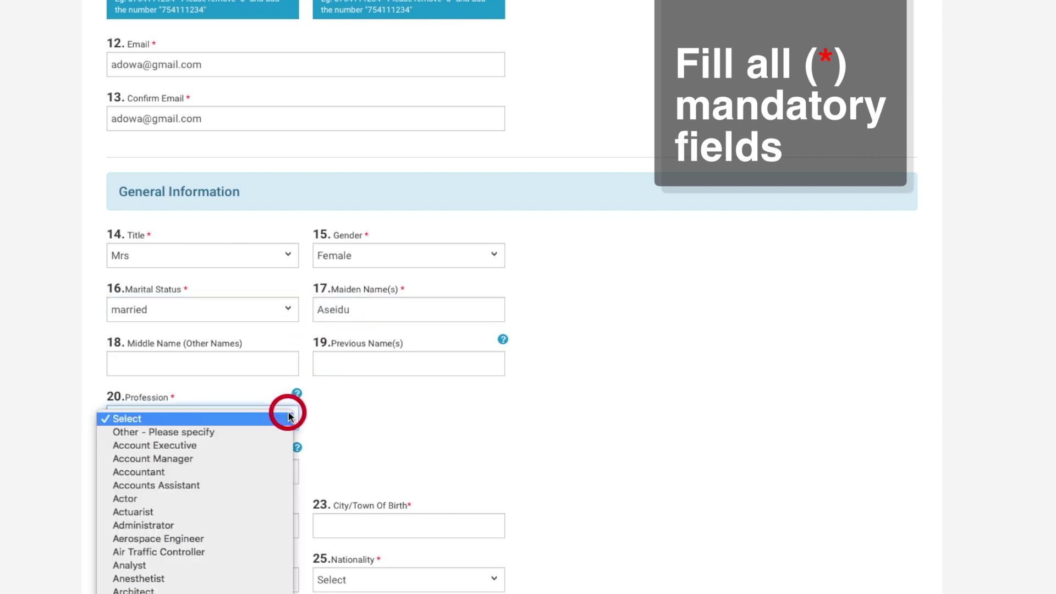
left_click(247, 472)
scroll(246, 476, "down", 5)
left_click(146, 209)
left_click(138, 229)
left_click(203, 212)
left_click(196, 253)
left_click(281, 215)
left_click(259, 556)
Enter Accra as the city of birth, Ghana as country of birth, and Ghanaian nationality
left_click(389, 207)
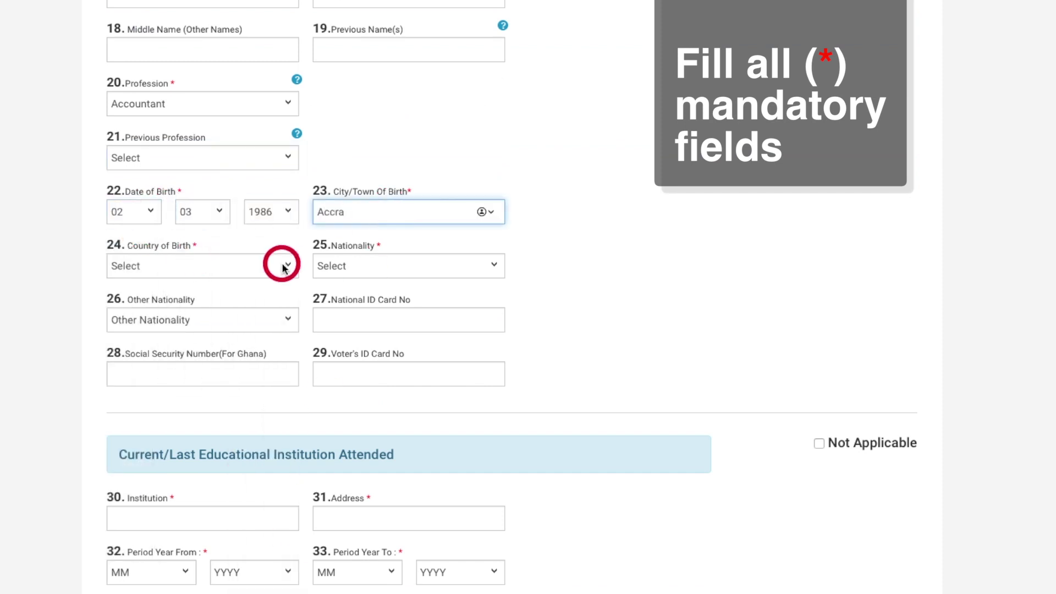
left_click(282, 264)
scroll(275, 276, "down", 10)
scroll(270, 274, "down", 5)
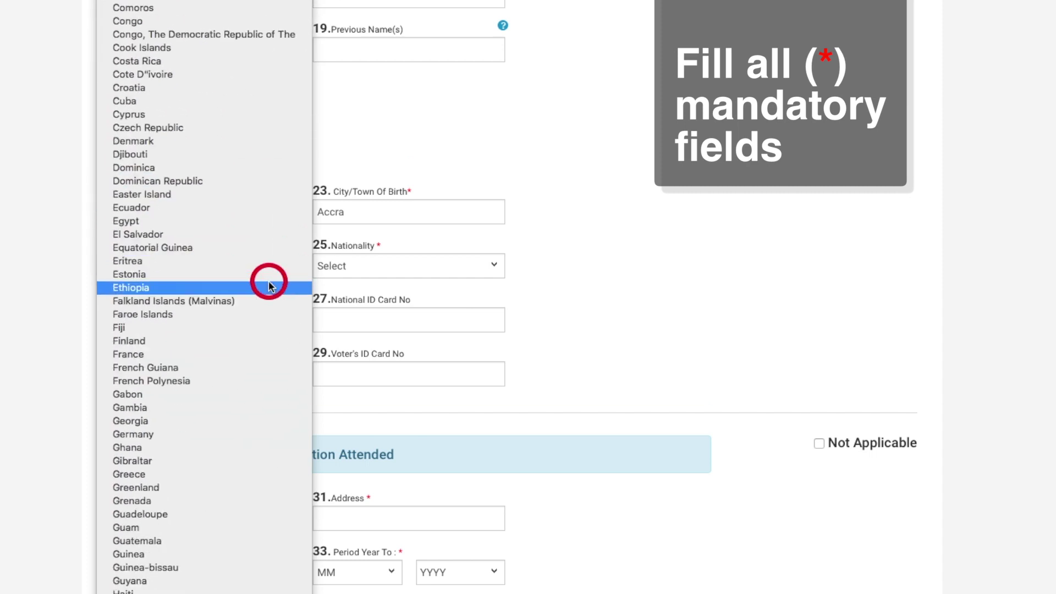
left_click(233, 367)
left_click(370, 269)
left_click(370, 281)
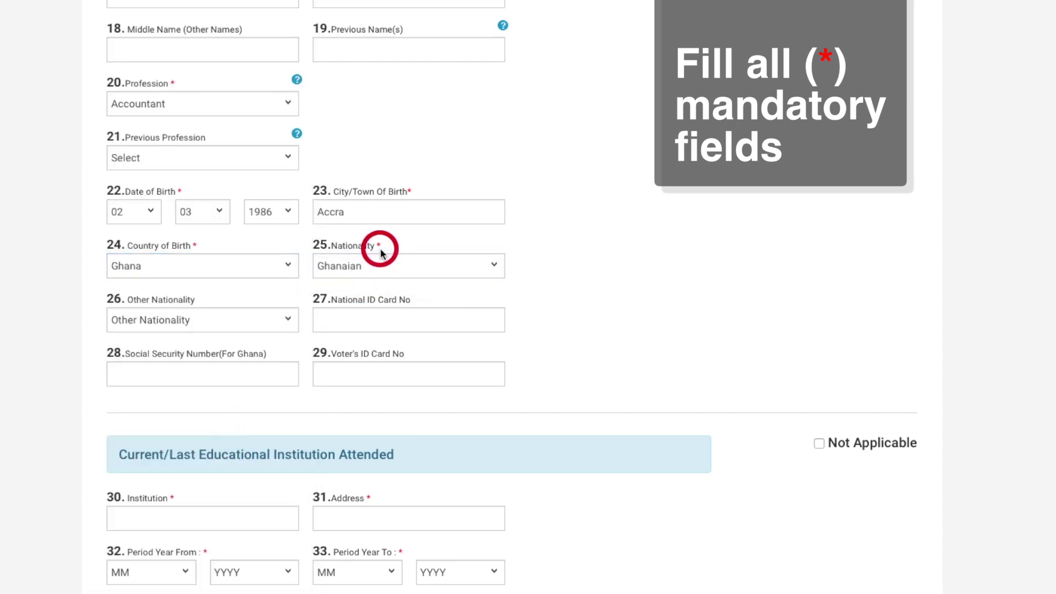
Enter University of Ghana as the institution attended, along with its Legon, Accra address
left_click(266, 517)
type("University of Ghana")
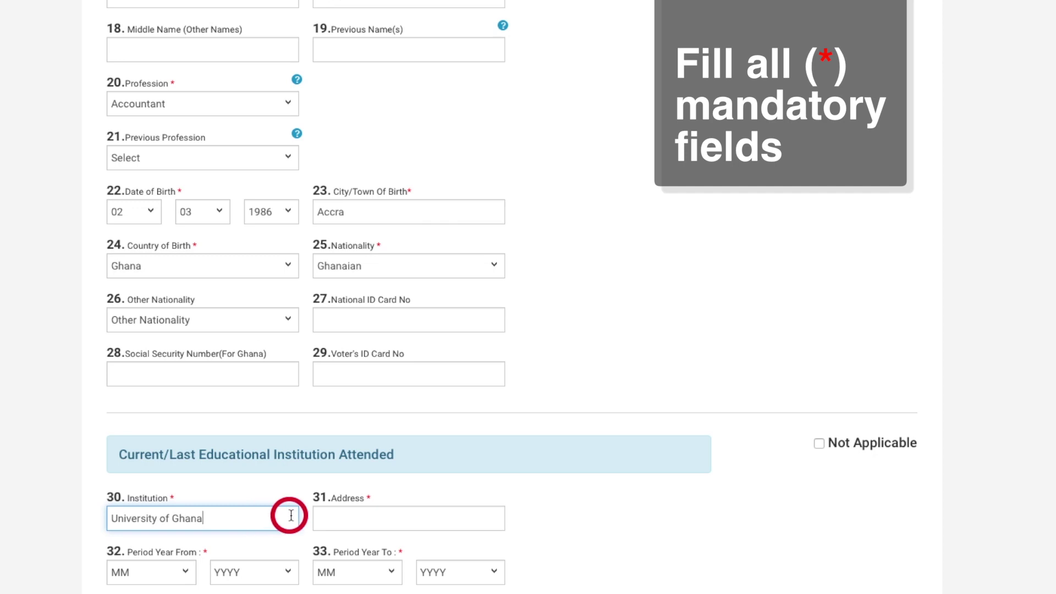
left_click(332, 517)
type("P.O.Box LG 25 Legon, Acc")
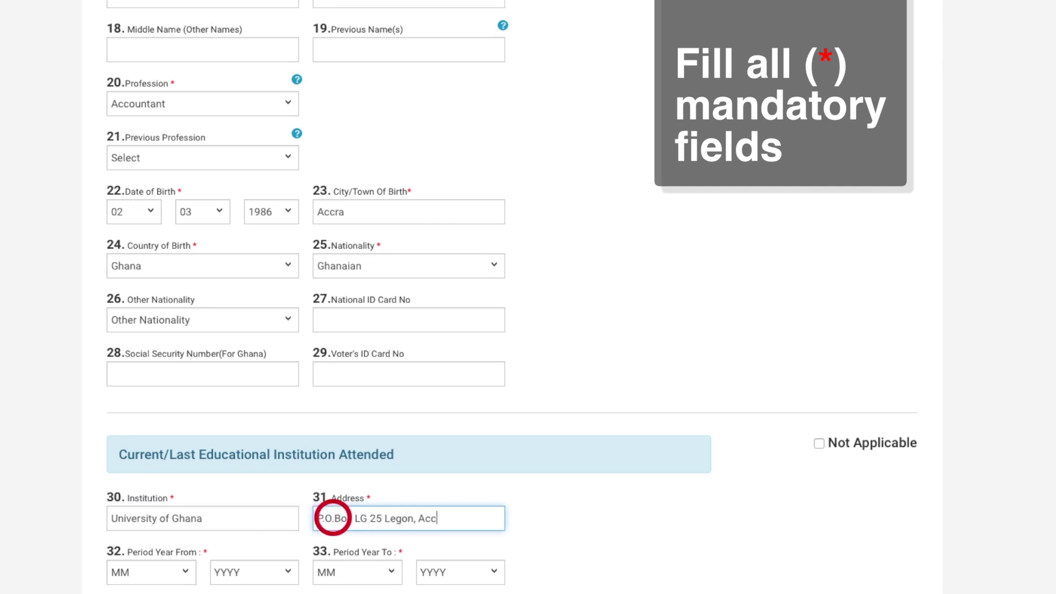
type("ra")
Set the study period from 08/2011 to 06/2017 and continue to Step 2
scroll(333, 518, "down", 3)
left_click(181, 431)
left_click(161, 537)
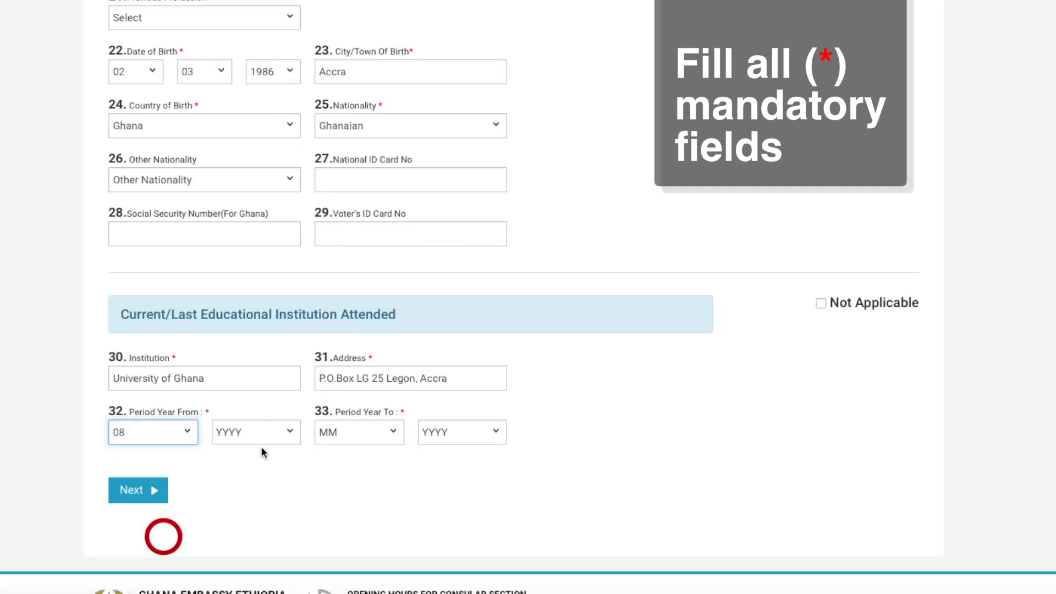
left_click(269, 432)
left_click(248, 563)
left_click(367, 431)
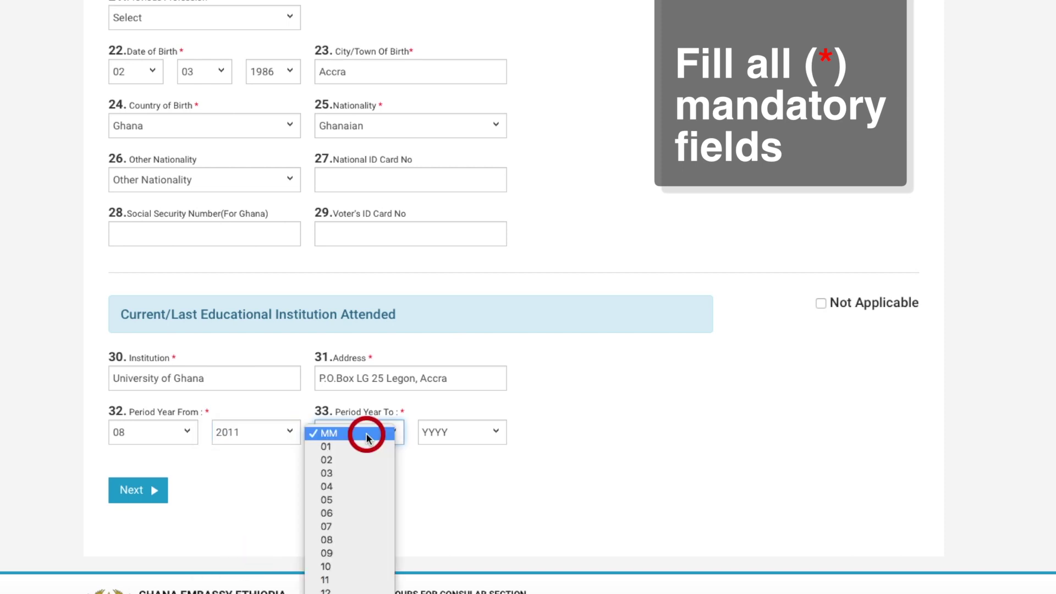
left_click(349, 513)
left_click(447, 431)
left_click(440, 488)
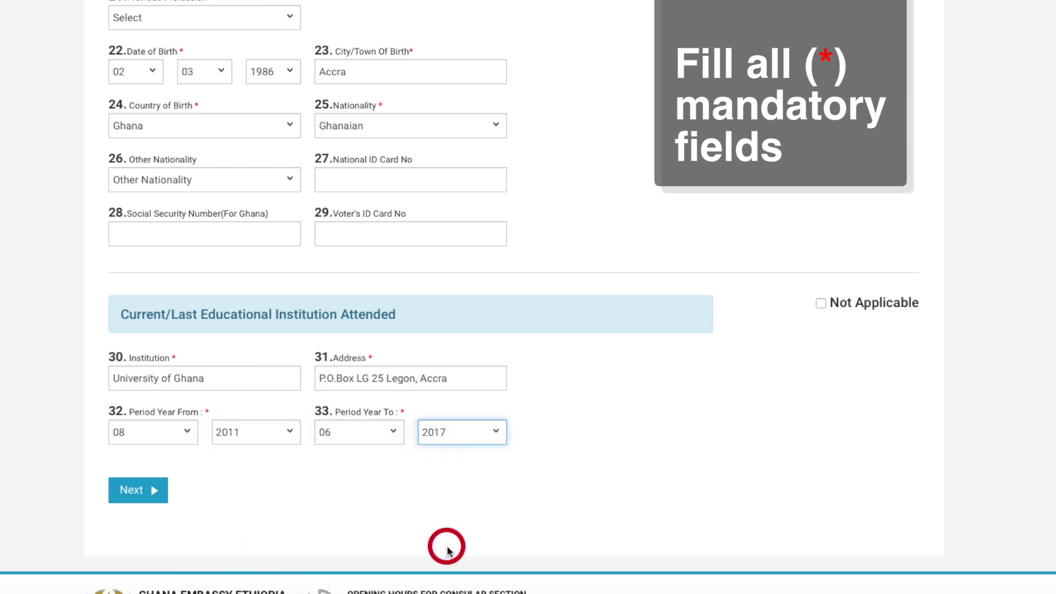
left_click(150, 493)
Set both eye colour and hair colour to black
left_click(248, 268)
left_click(247, 280)
left_click(358, 267)
left_click(385, 282)
Record the applicant's height as 180 cm
left_click(309, 315)
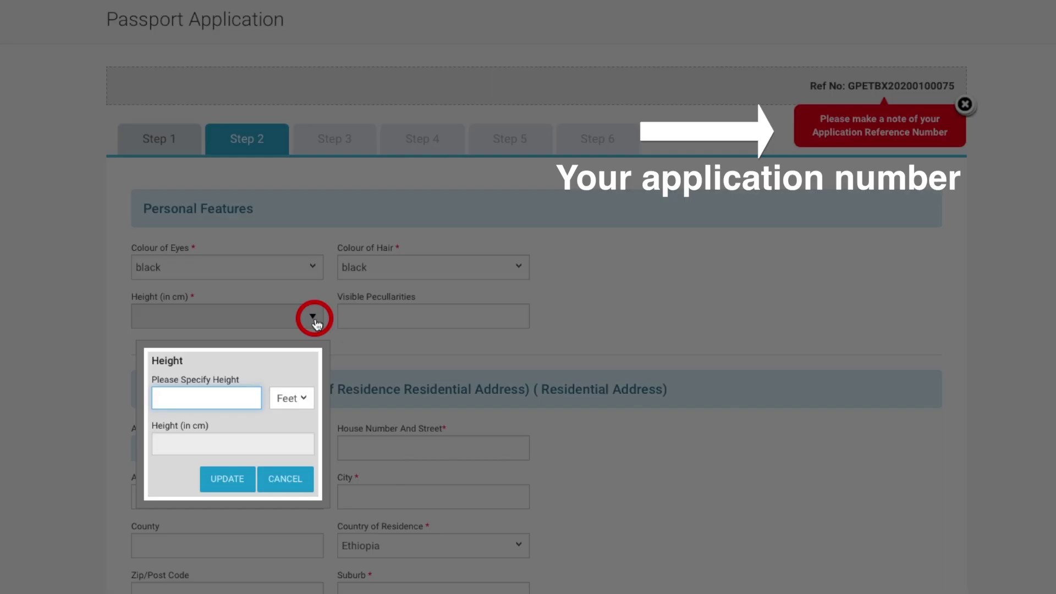
left_click(294, 396)
left_click(298, 423)
left_click(672, 332)
left_click(293, 398)
left_click(302, 434)
left_click(242, 398)
type("180")
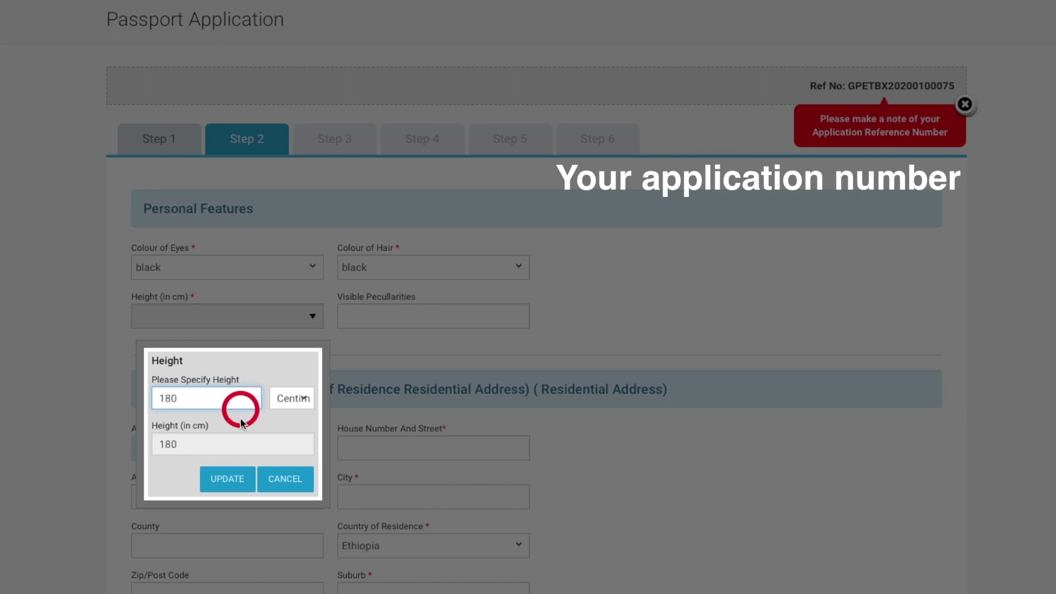
left_click(229, 479)
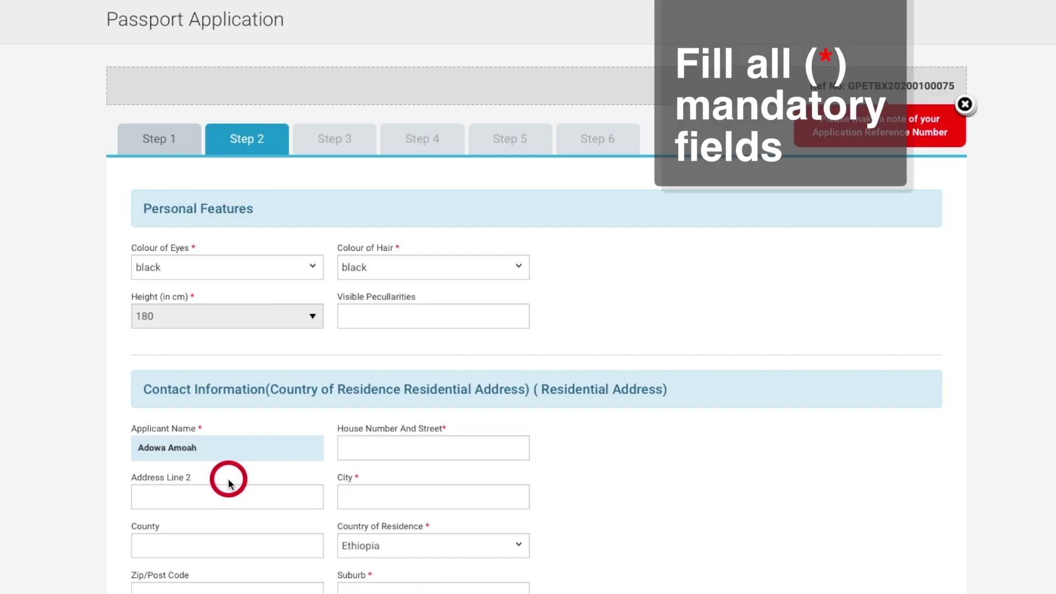
Enter the residential house number and street, city Addis Ababa, zip code and suburb
left_click(363, 447)
left_click(354, 495)
type("Addis Ababa")
scroll(355, 495, "down", 3)
left_click(294, 390)
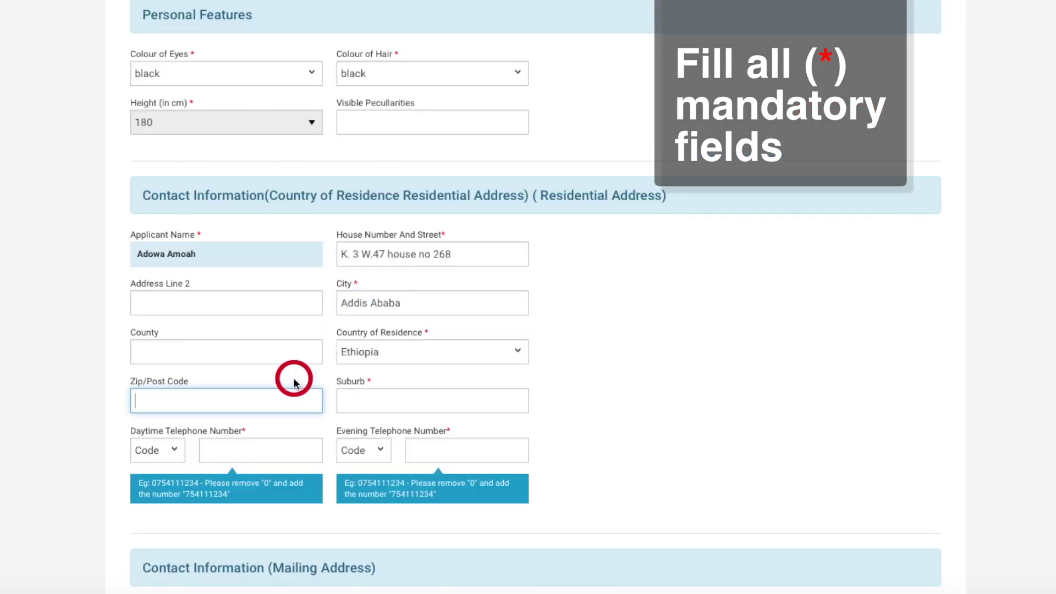
left_click(351, 397)
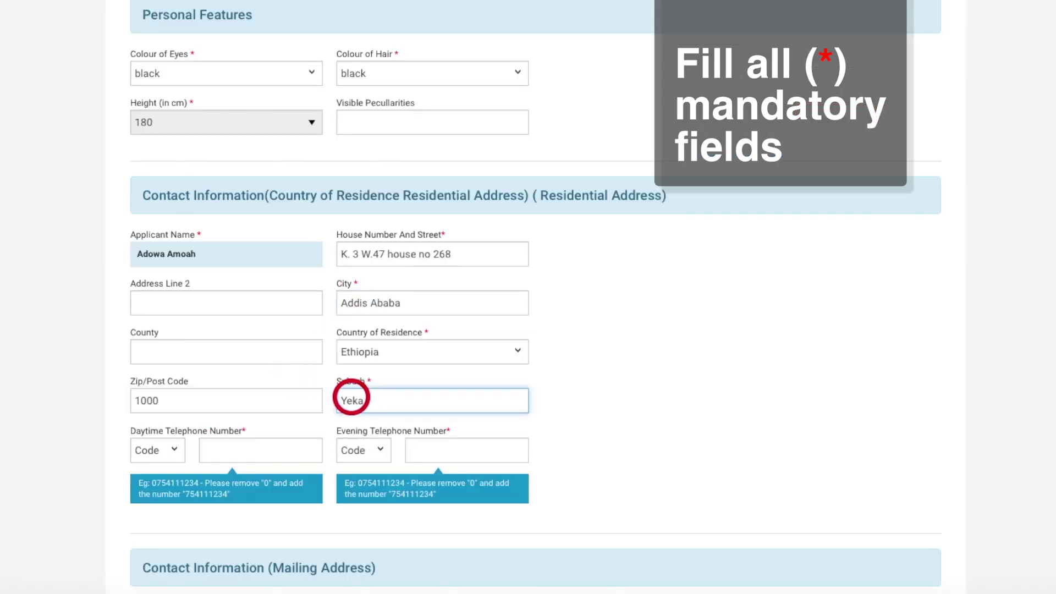
Enter the daytime phone number with code 251 and set the evening phone code to 251
left_click(165, 450)
left_click(159, 469)
left_click(224, 448)
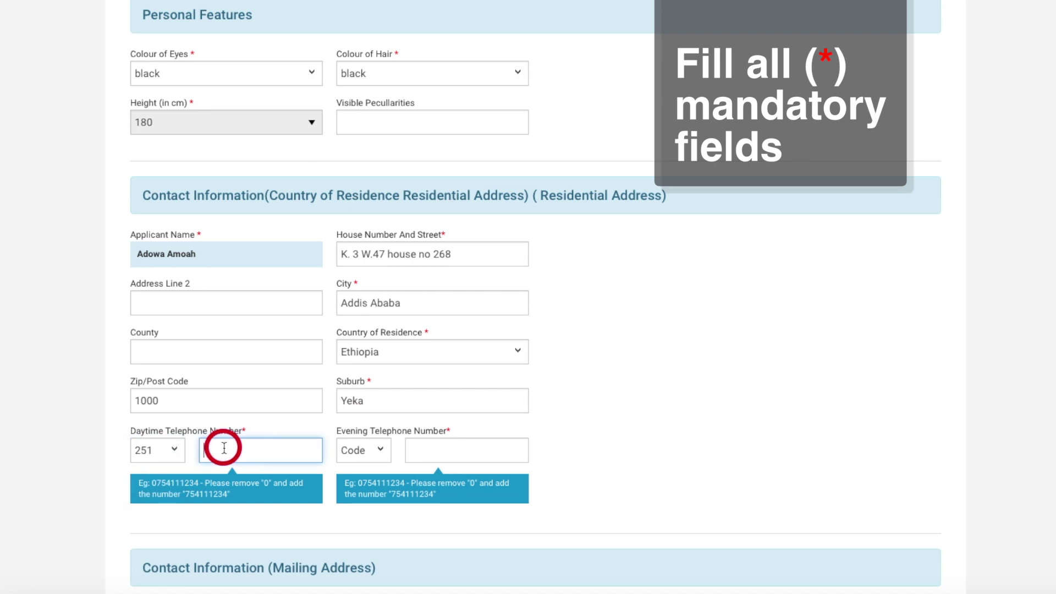
left_click(352, 450)
left_click(350, 473)
left_click(417, 450)
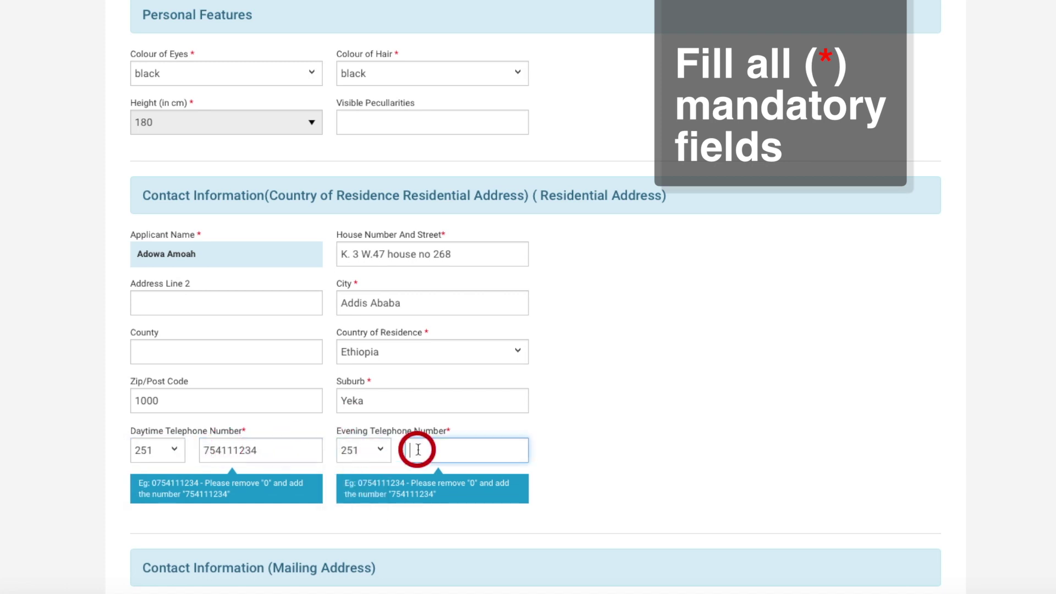
Reuse the residential address as the mailing address and proceed, bringing up the wrong-details warning
scroll(416, 550, "down", 5)
left_click(136, 279)
left_click(235, 520)
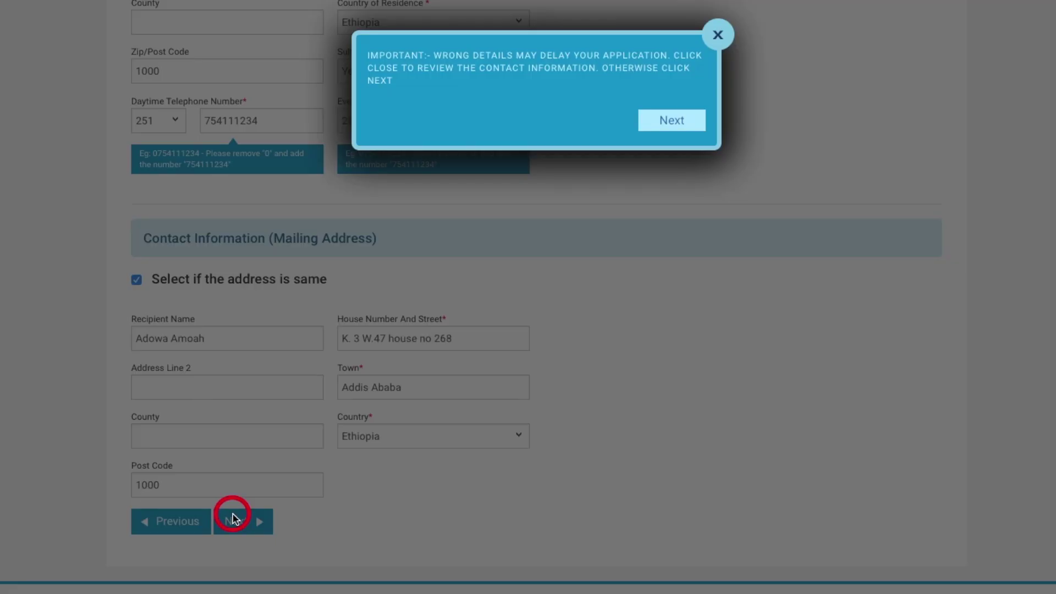
Confirm the contact details, then enter the father's name, Ghanaian nationality, address and +233 mobile
left_click(652, 115)
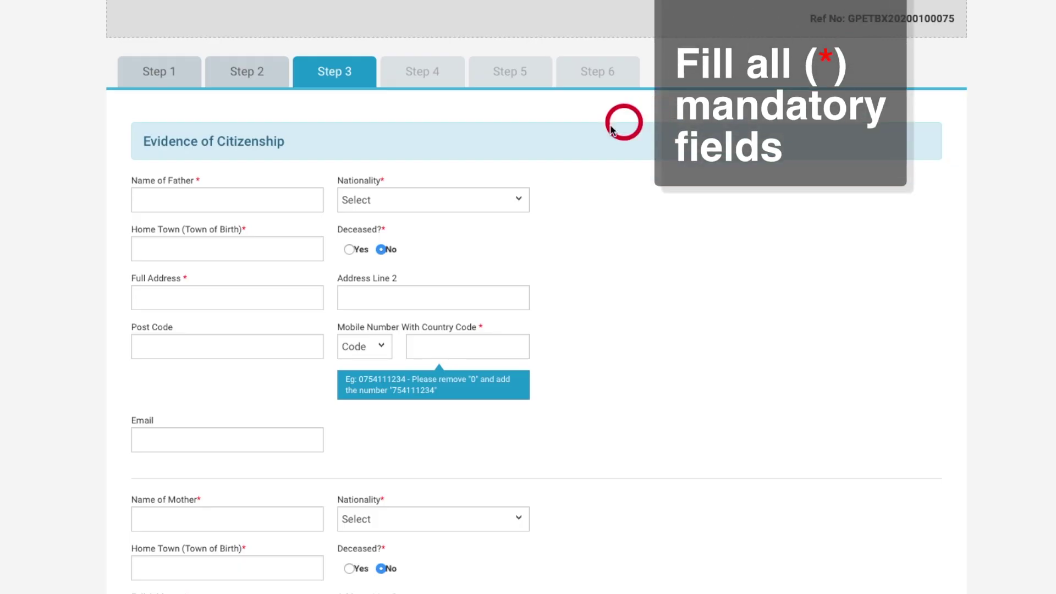
left_click(295, 202)
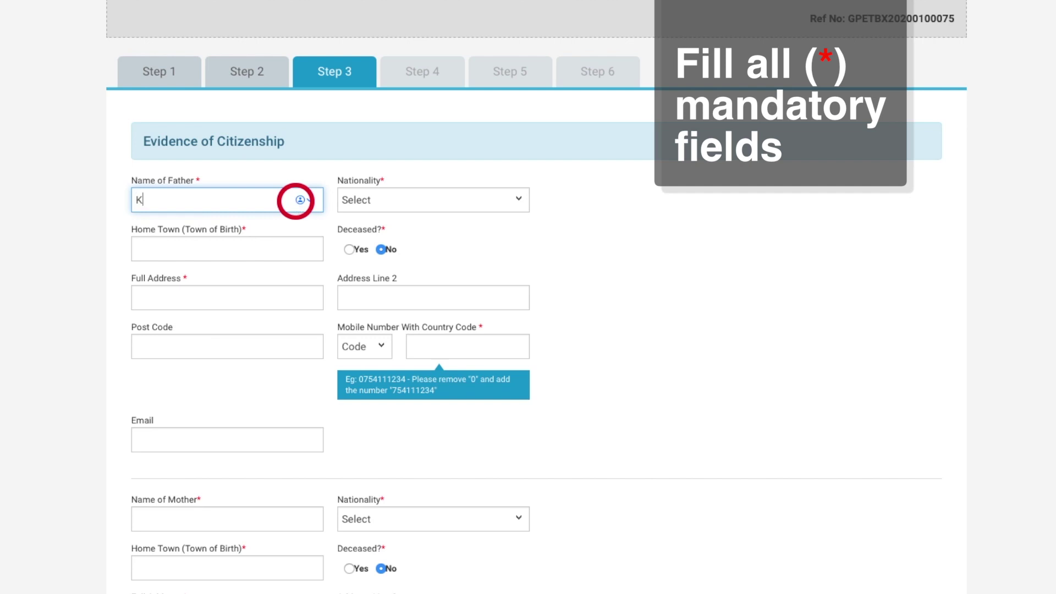
left_click(367, 200)
scroll(365, 205, "down", 10)
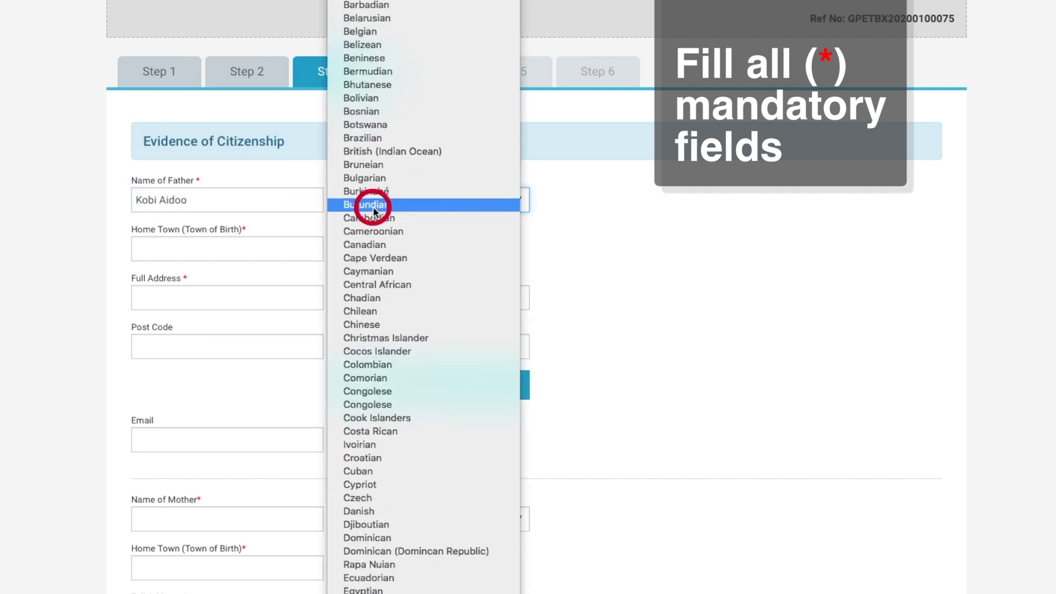
scroll(379, 335, "down", 5)
scroll(395, 378, "down", 4)
left_click(401, 354)
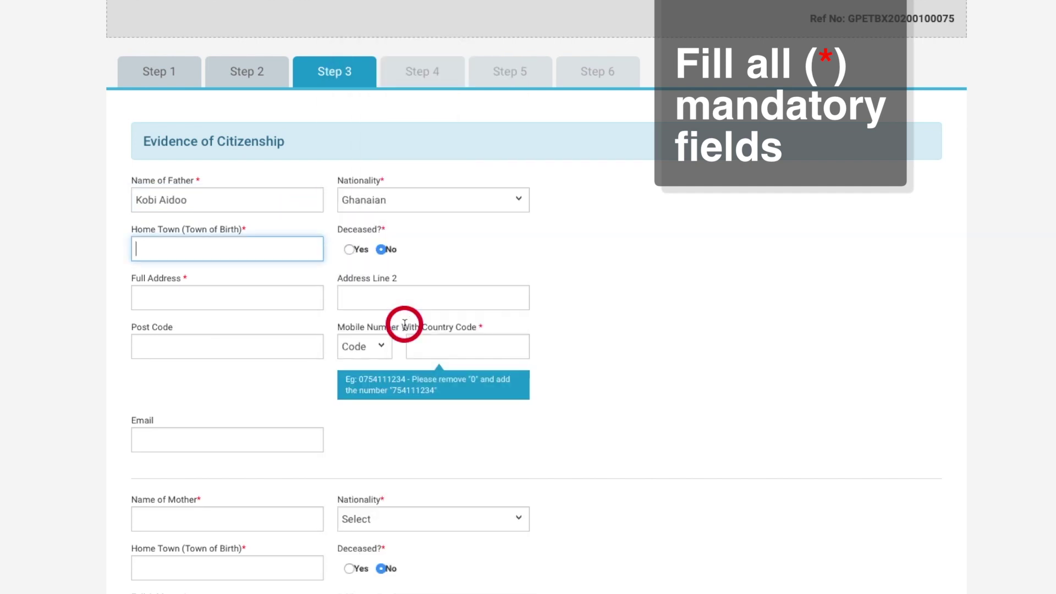
left_click(297, 303)
type("No")
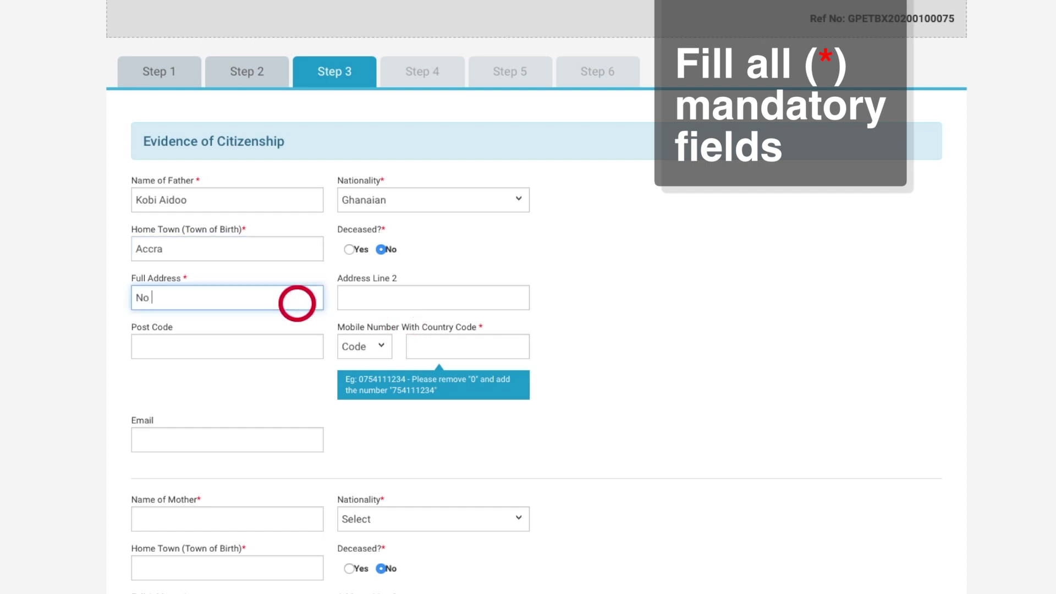
left_click(355, 344)
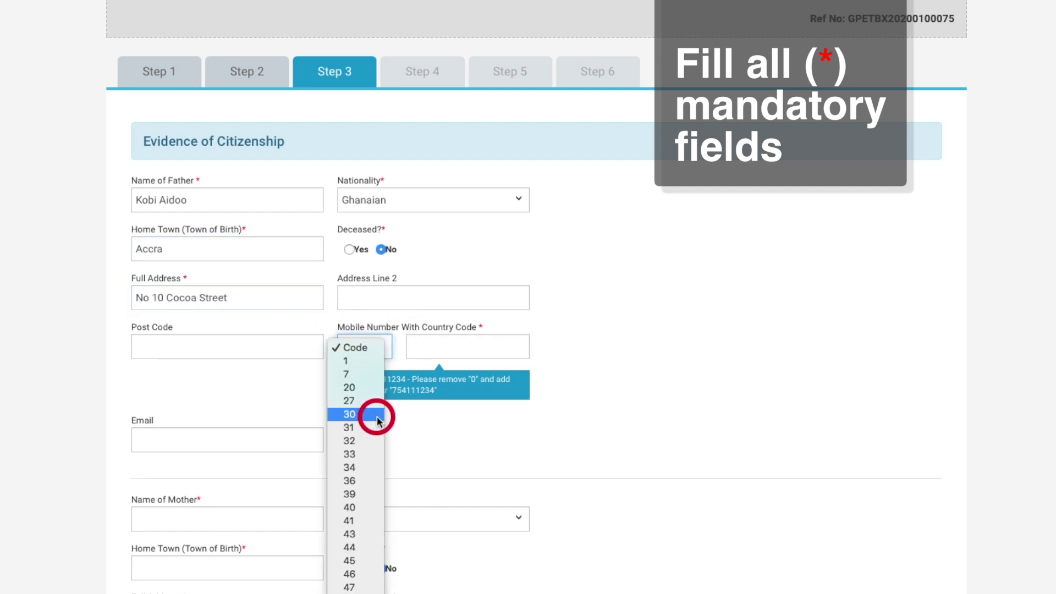
scroll(361, 434, "down", 5)
scroll(361, 577, "down", 2)
left_click(357, 575)
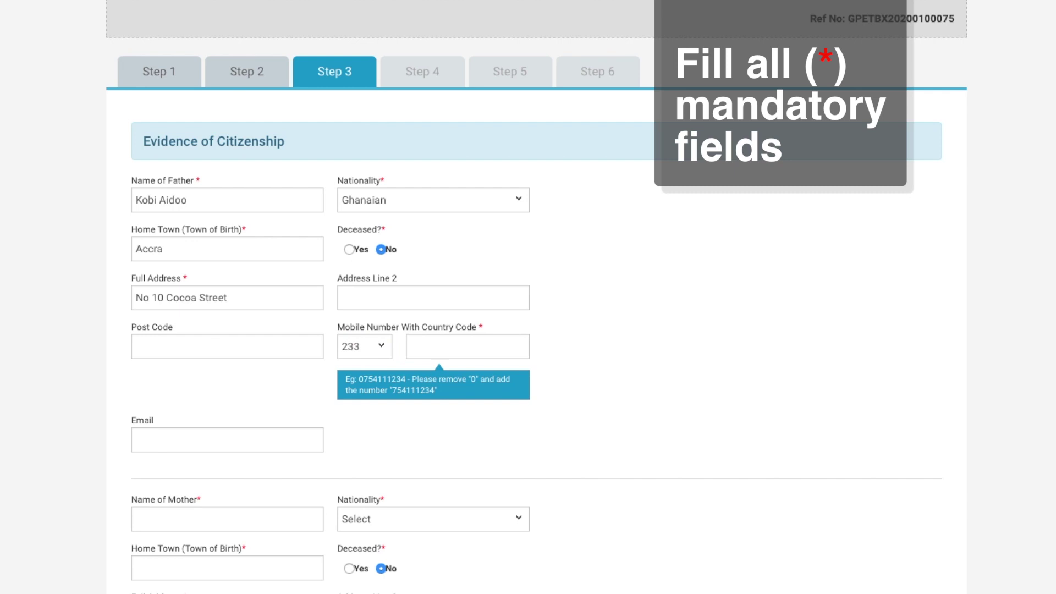
left_click(495, 352)
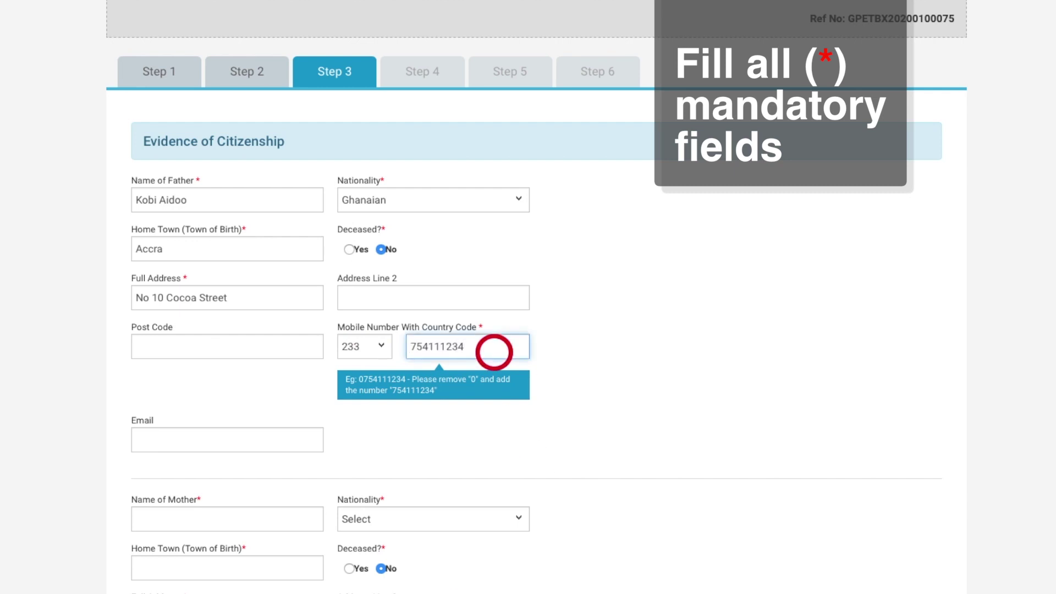
scroll(494, 385, "down", 7)
Enter the mother's name, Ghanaian nationality, home town, address and +233 mobile number
left_click(278, 104)
left_click(370, 105)
scroll(404, 231, "down", 4)
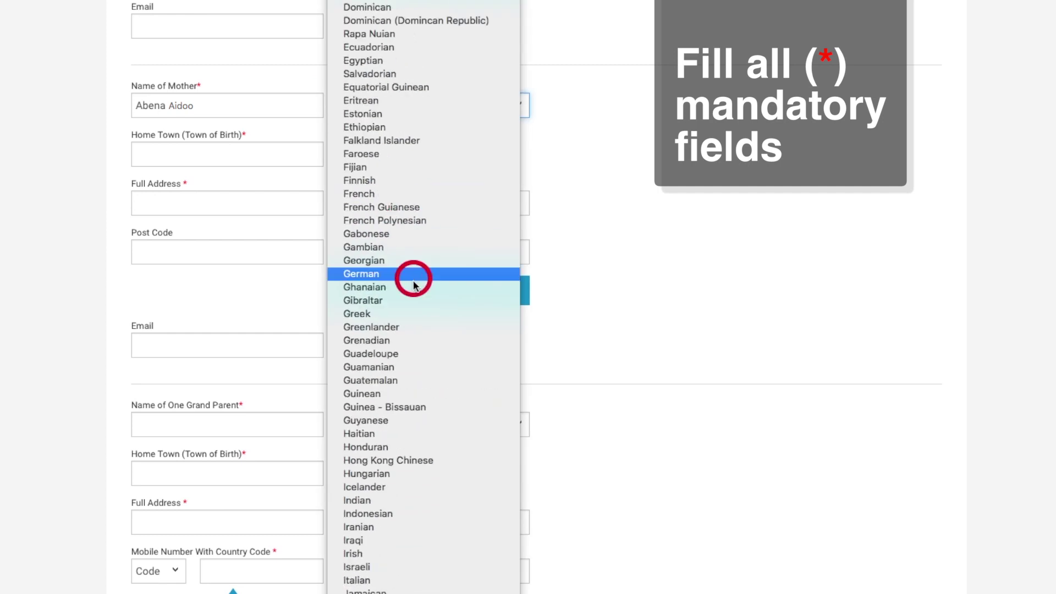
left_click(409, 286)
left_click(291, 157)
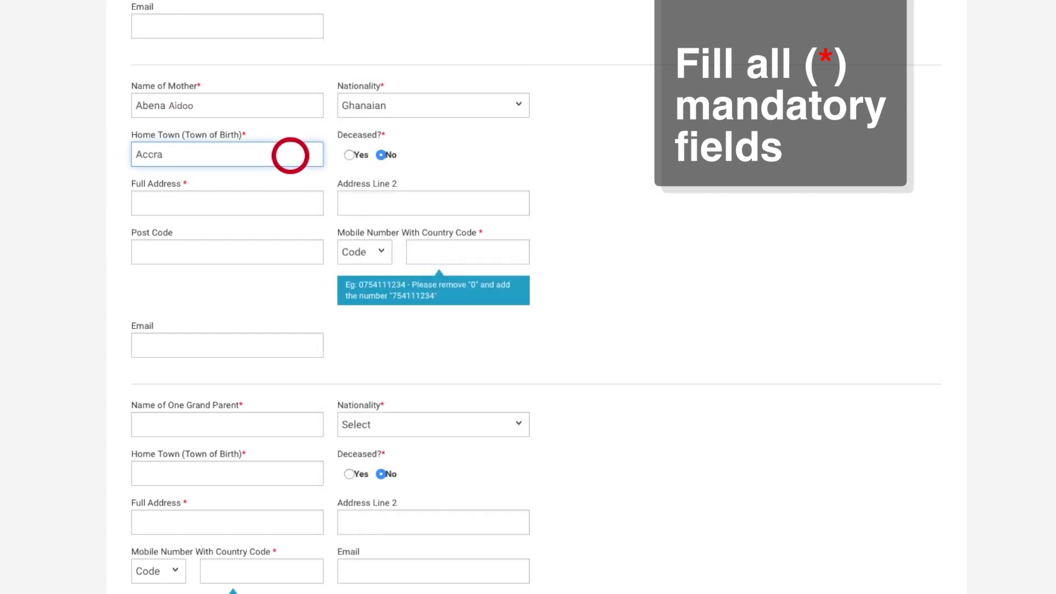
left_click(282, 200)
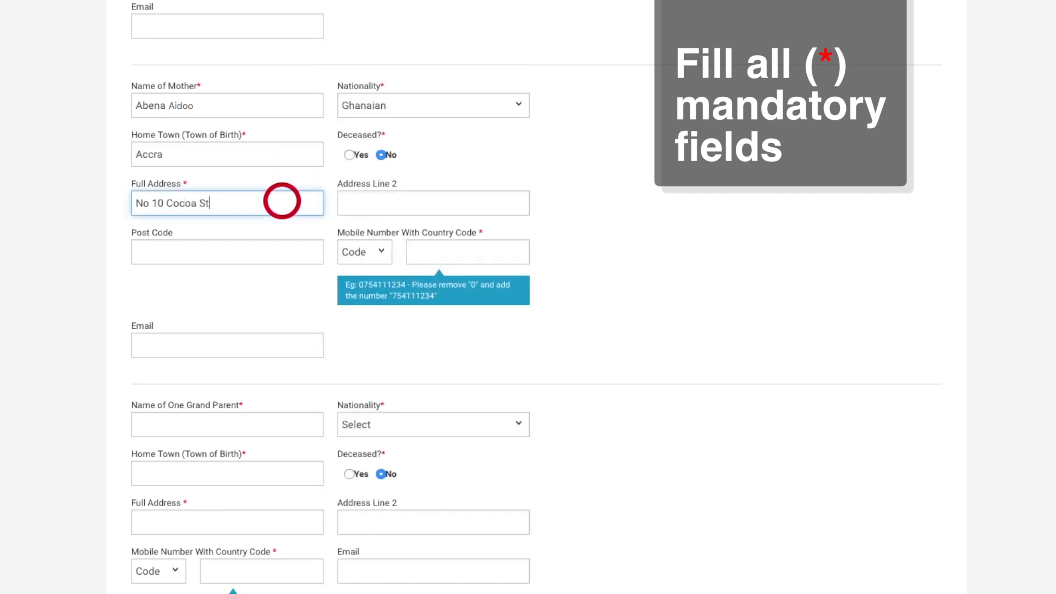
left_click(363, 252)
scroll(349, 281, "down", 5)
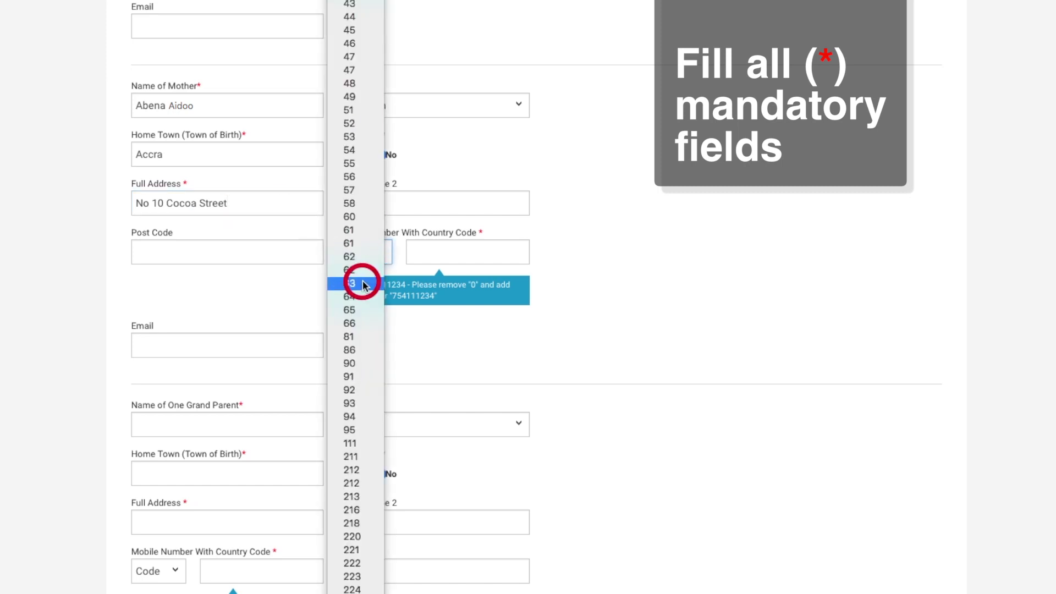
left_click(375, 521)
left_click(432, 253)
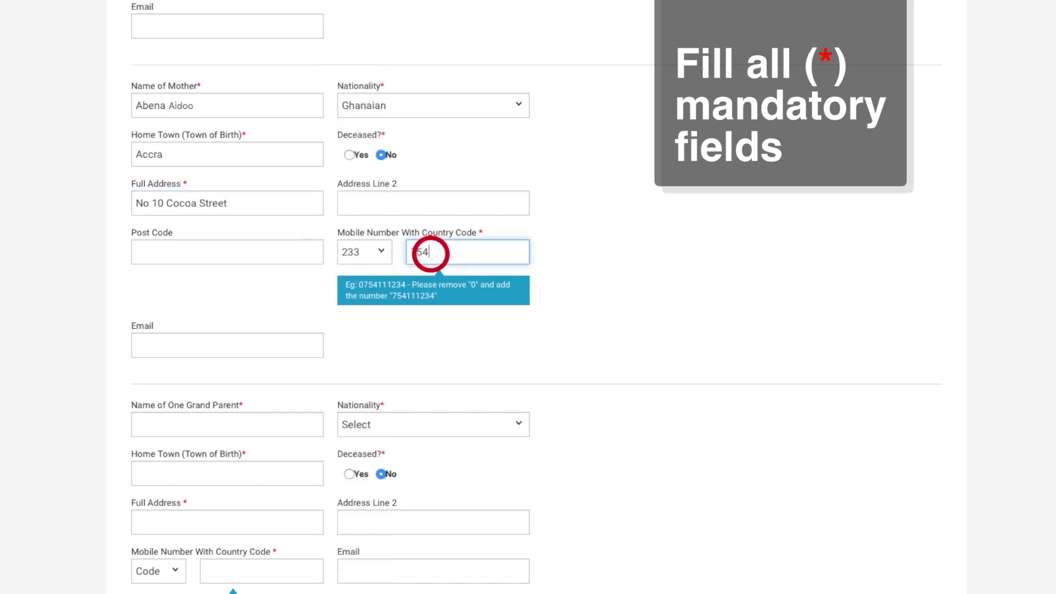
Add a Ghanaian grandparent's name and home town, marked deceased; set dual citizenship not applicable
left_click(255, 424)
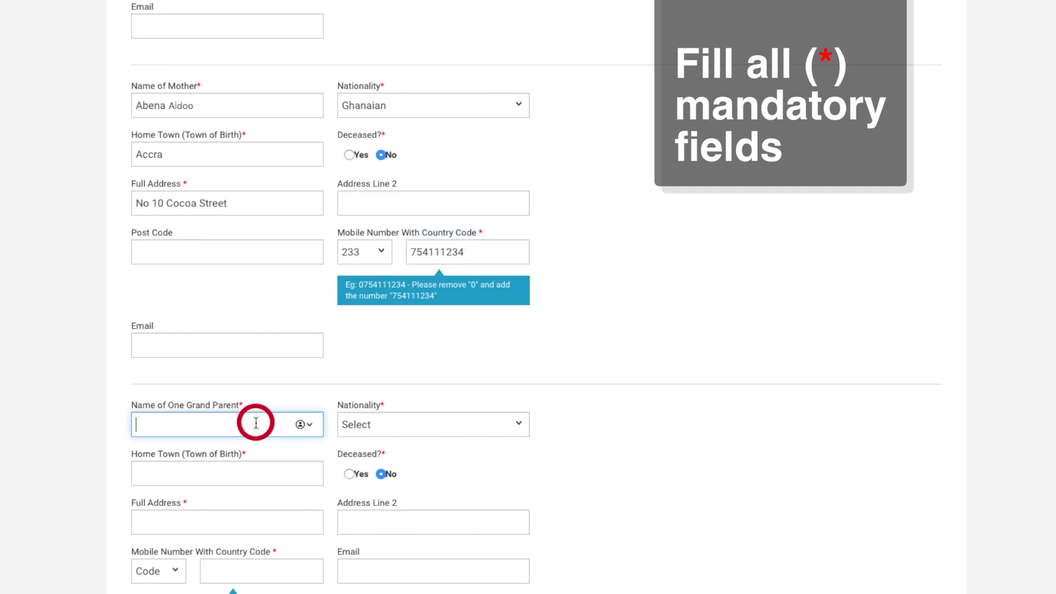
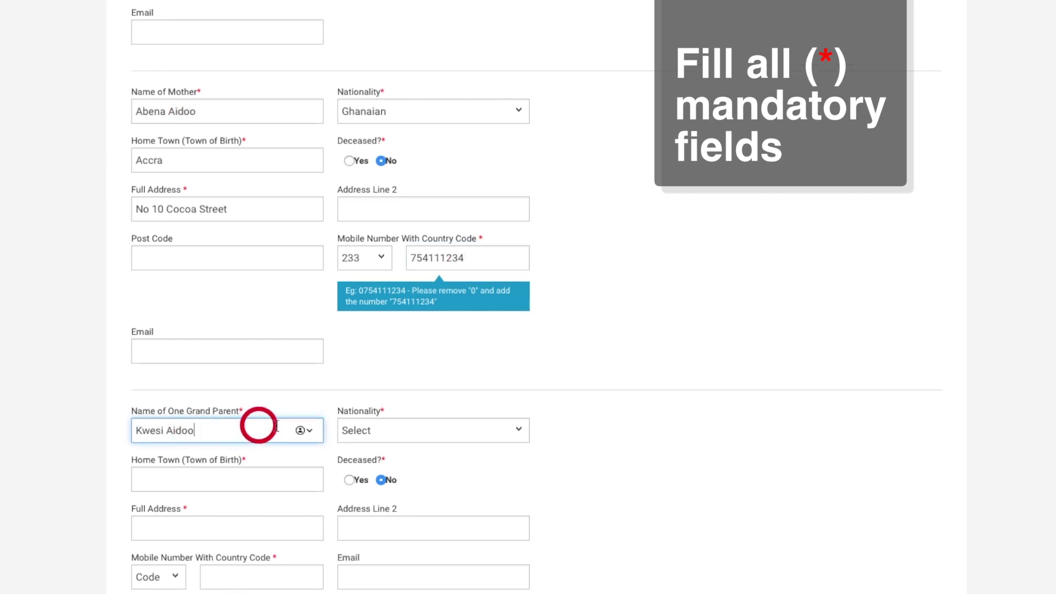
left_click(379, 430)
scroll(373, 484, "down", 8)
left_click(376, 499)
left_click(295, 483)
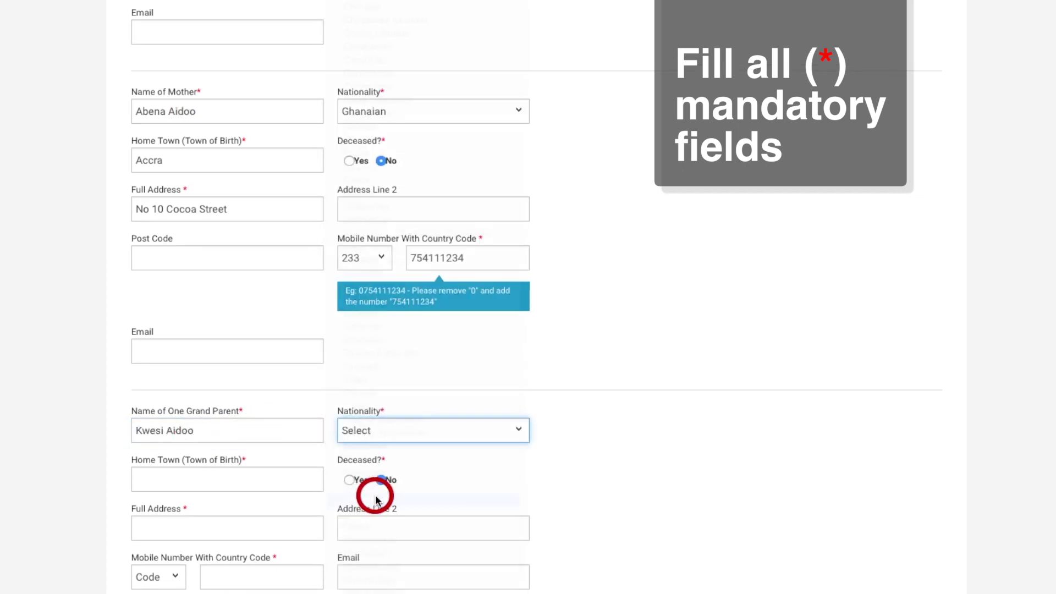
left_click(349, 479)
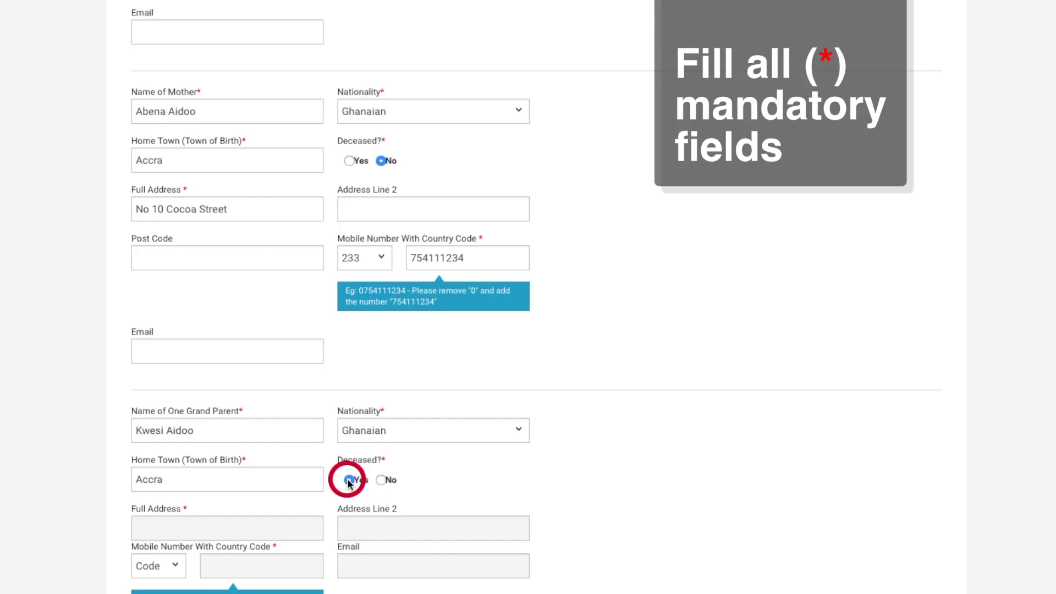
scroll(348, 484, "down", 7)
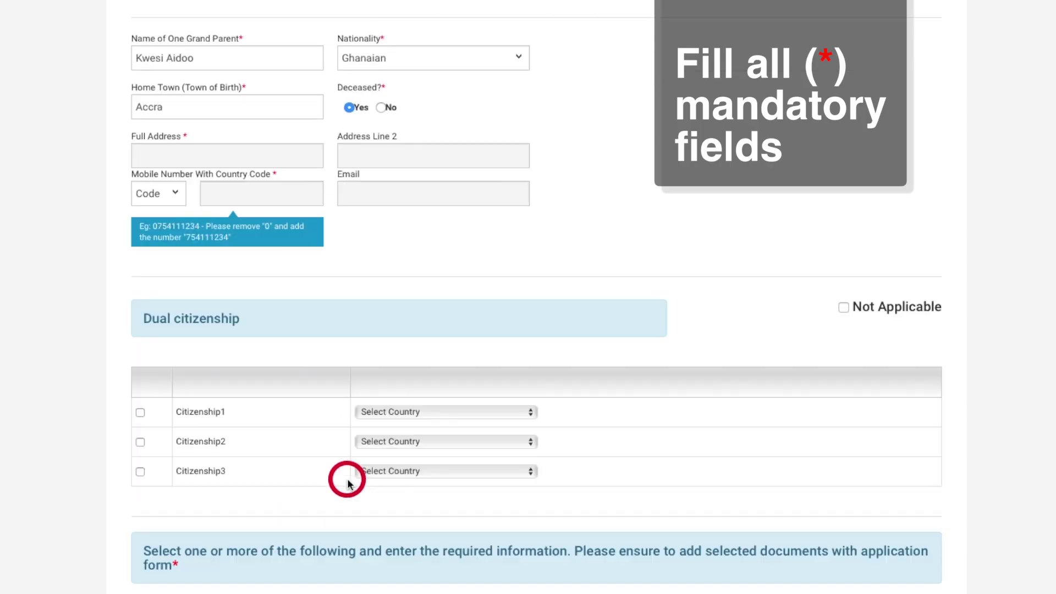
left_click(844, 306)
scroll(833, 328, "down", 1)
scroll(833, 328, "down", 5)
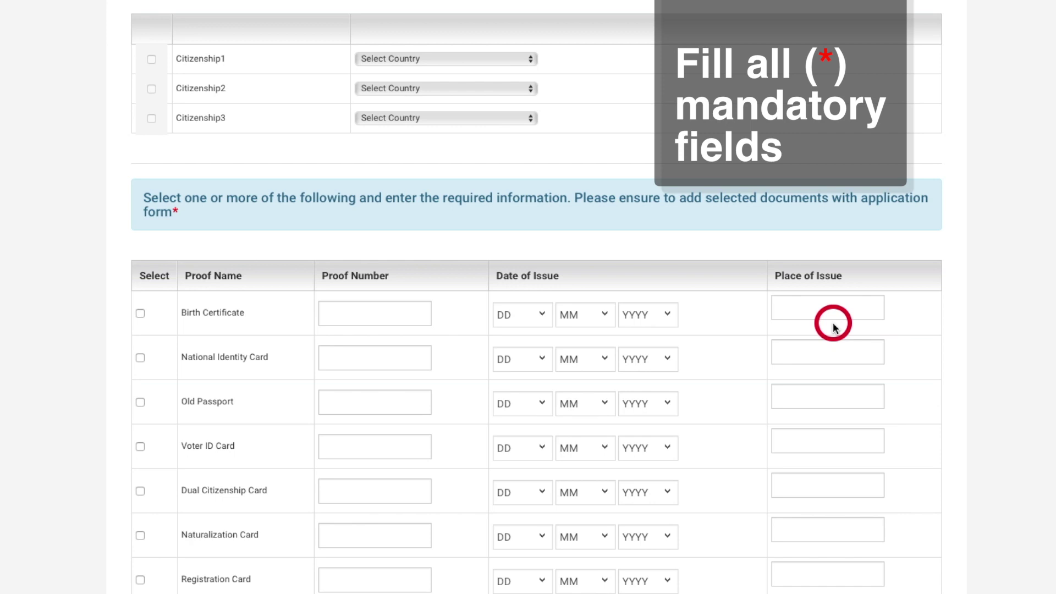
Choose the old passport as proof, with its number, 04/03/2009 issue date and place of issue
left_click(141, 402)
left_click(339, 404)
type("123456789")
left_click(537, 403)
left_click(508, 458)
left_click(592, 403)
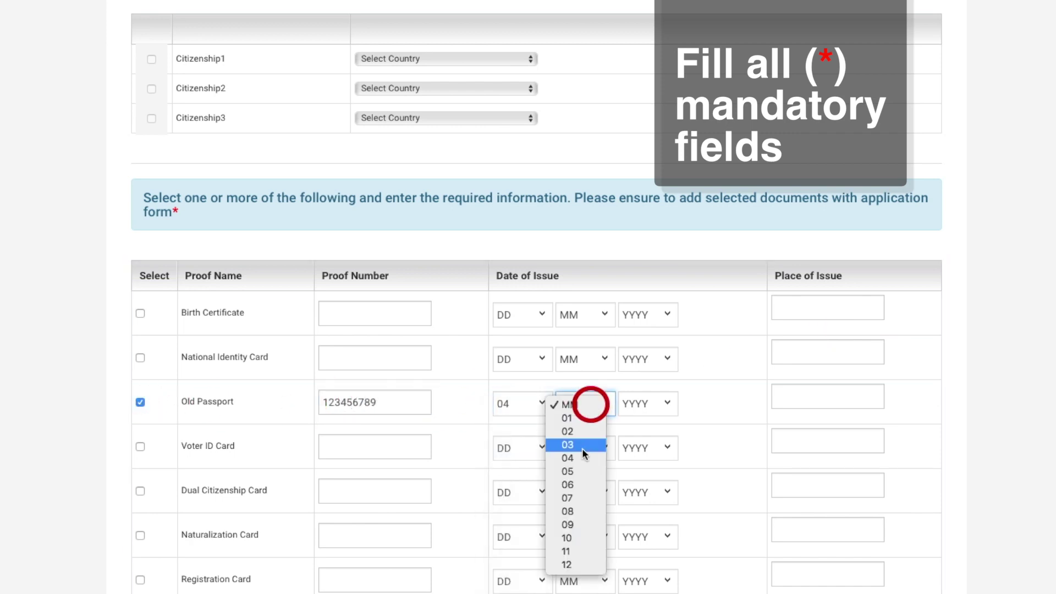
left_click(572, 444)
left_click(656, 406)
left_click(649, 565)
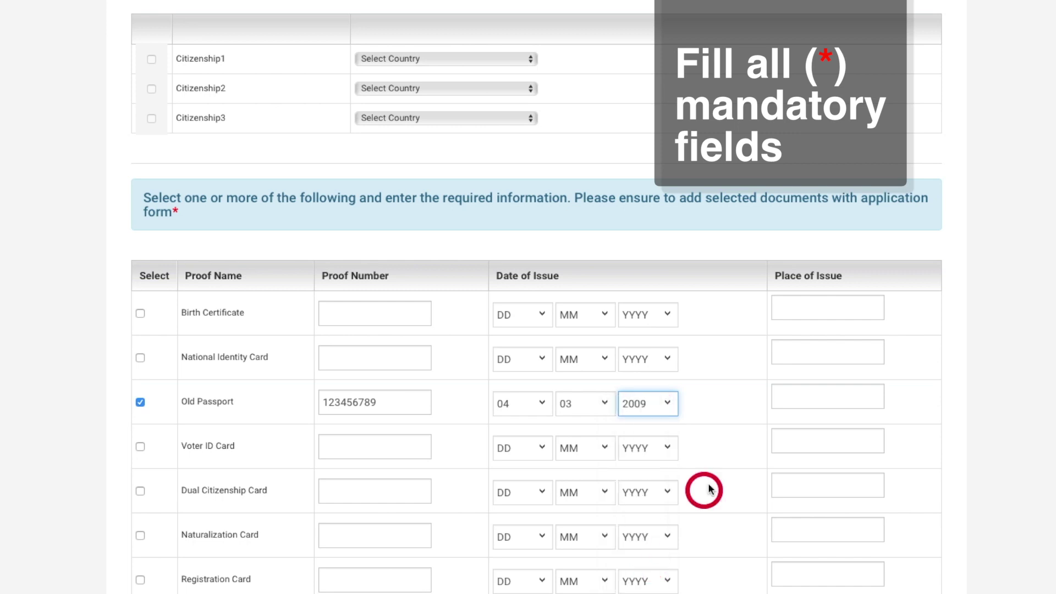
left_click(805, 394)
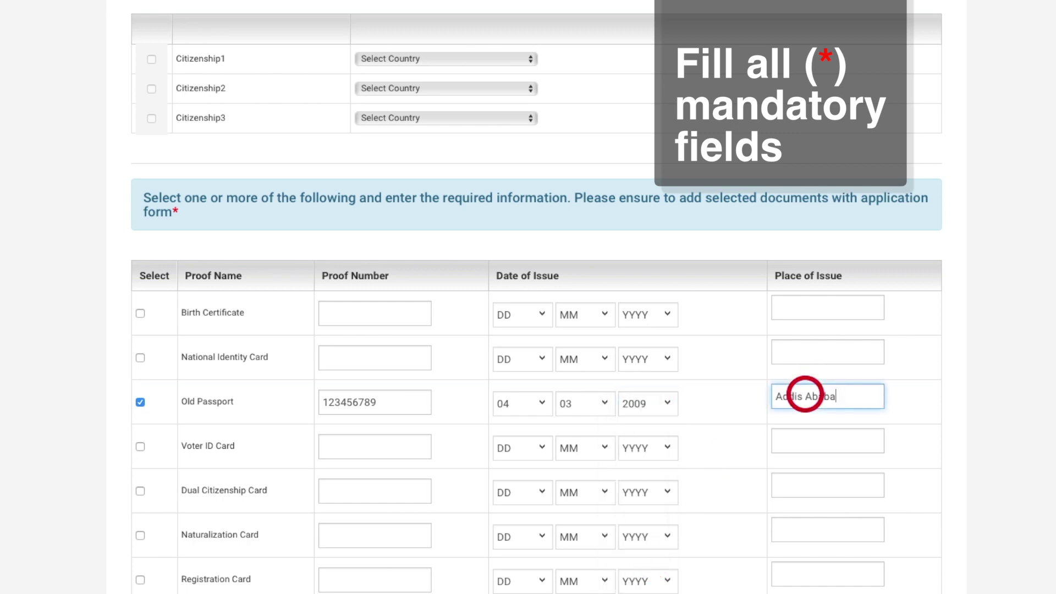
scroll(805, 394, "down", 12)
Enter Guarantor 1's name, address, +233 telephone, Accountant profession and email
left_click(158, 126)
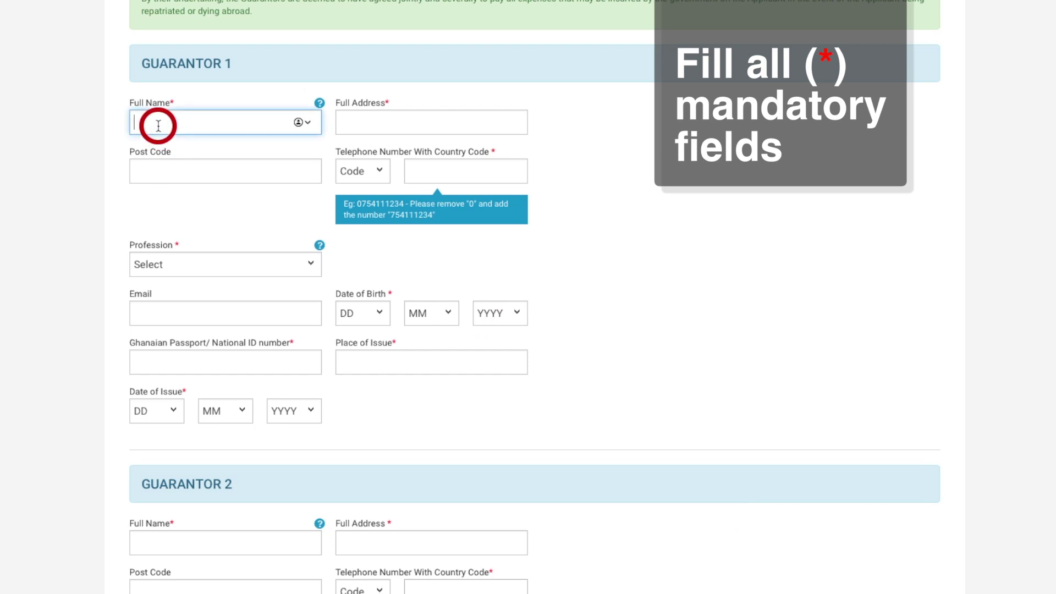
left_click(360, 117)
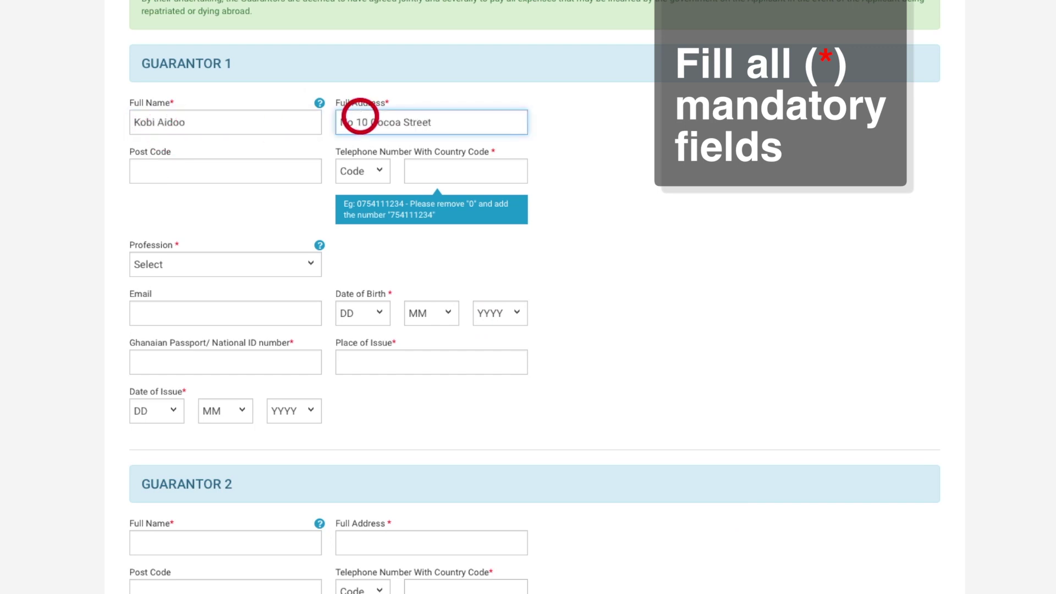
left_click(360, 170)
left_click(348, 199)
left_click(417, 173)
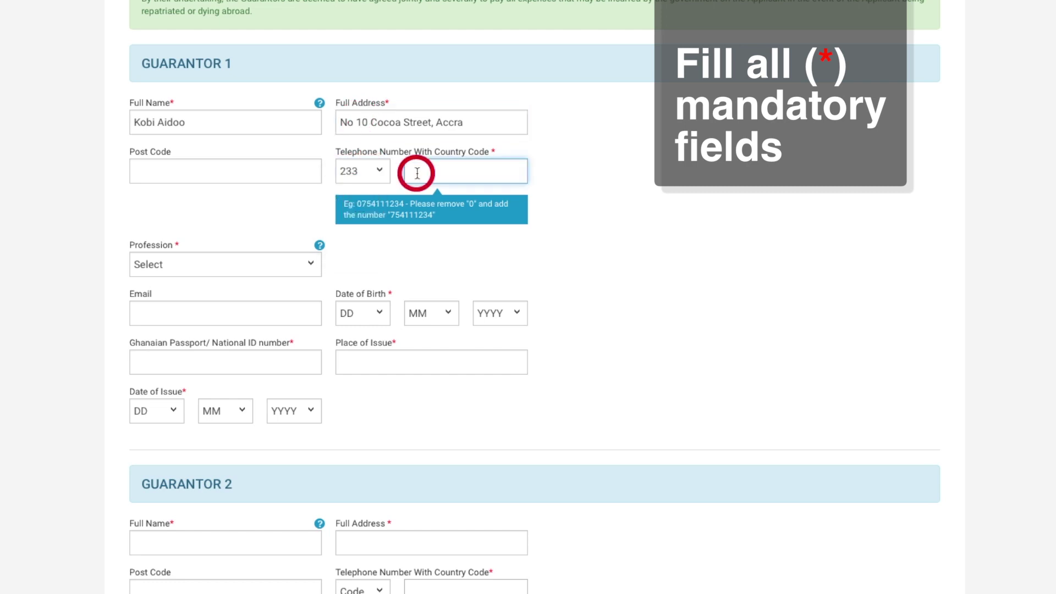
left_click(273, 266)
left_click(270, 313)
left_click(253, 311)
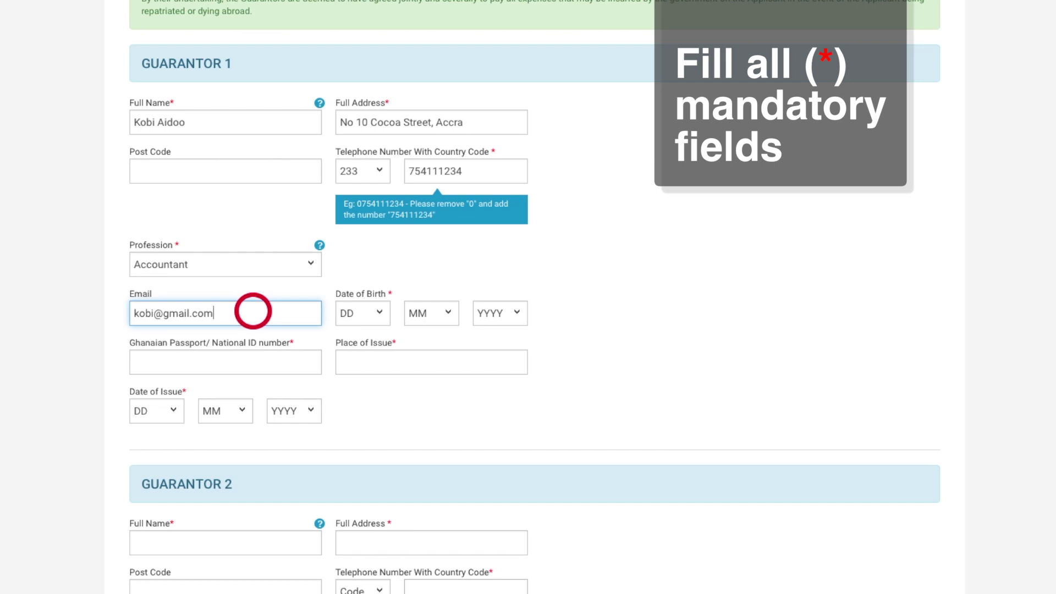
Set Guarantor 1's birth date 02/02/1970 and ID issued in Accra 04/05/2015; begin Guarantor 2's name
left_click(351, 313)
left_click(352, 339)
left_click(417, 313)
left_click(417, 338)
left_click(484, 313)
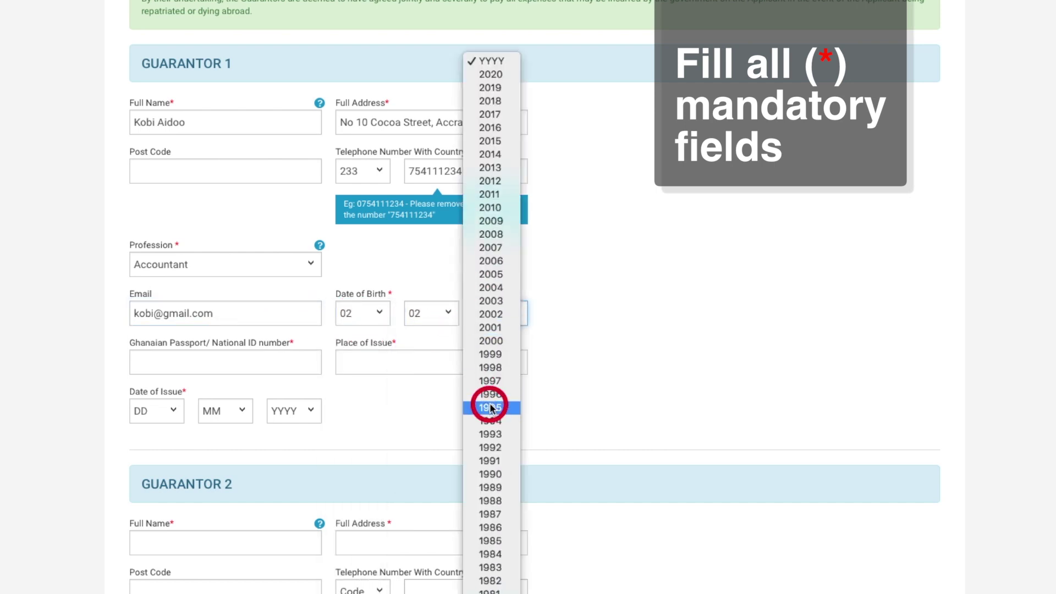
left_click(489, 487)
left_click(275, 365)
type("123")
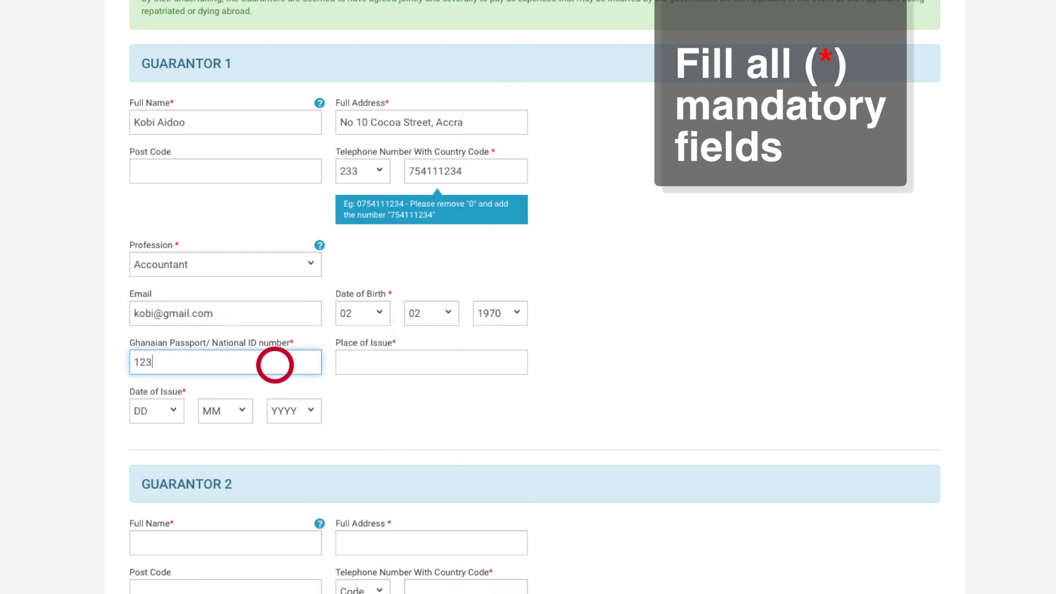
left_click(371, 356)
left_click(154, 411)
left_click(142, 462)
left_click(225, 411)
left_click(220, 475)
left_click(294, 411)
left_click(289, 492)
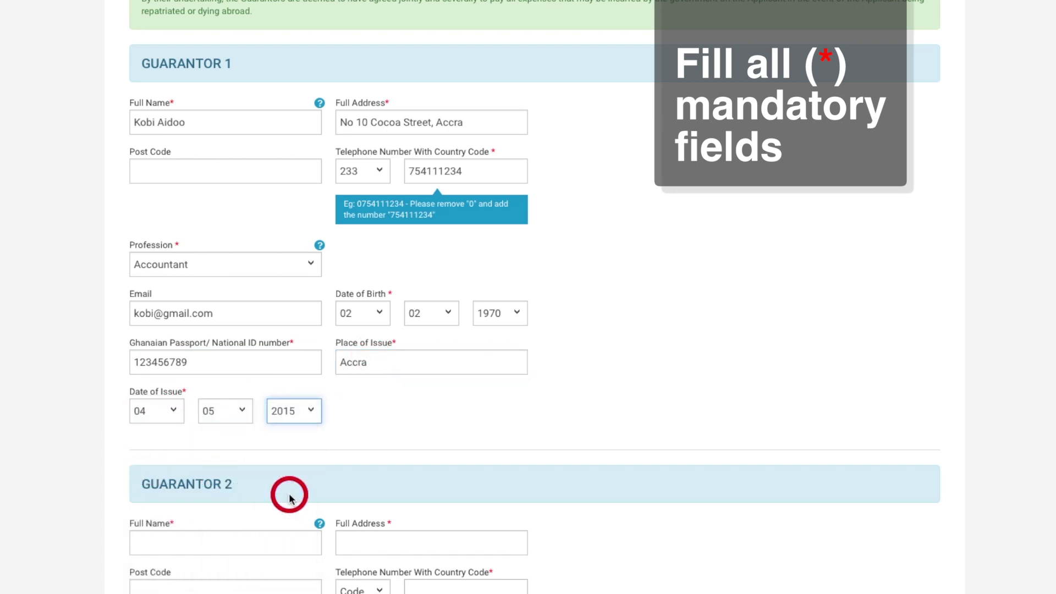
scroll(288, 498, "down", 5)
left_click(259, 218)
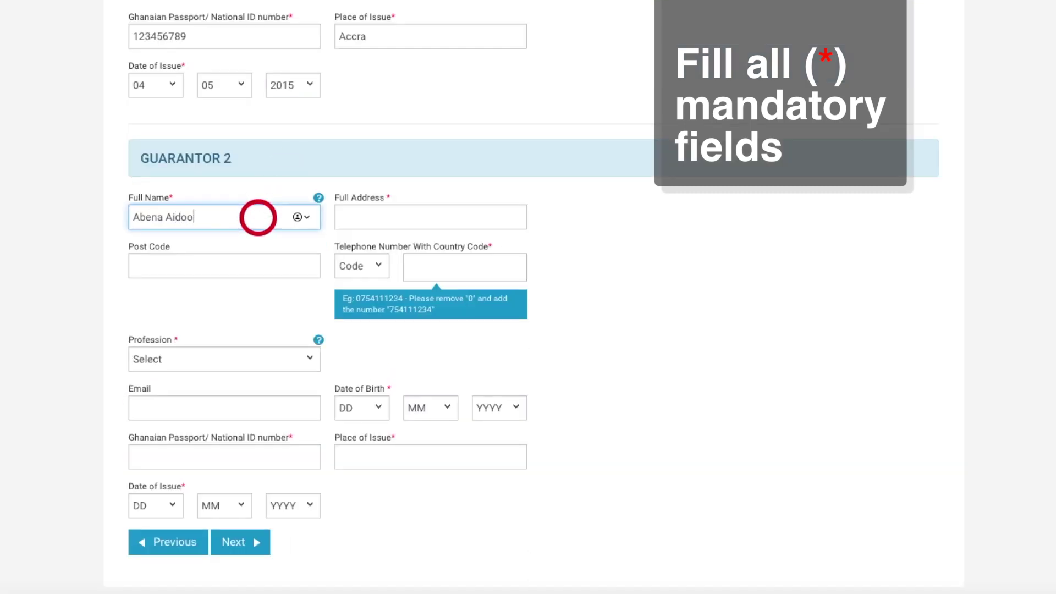
Enter Guarantor 2's address, +233 phone, Administrator profession and email
left_click(390, 222)
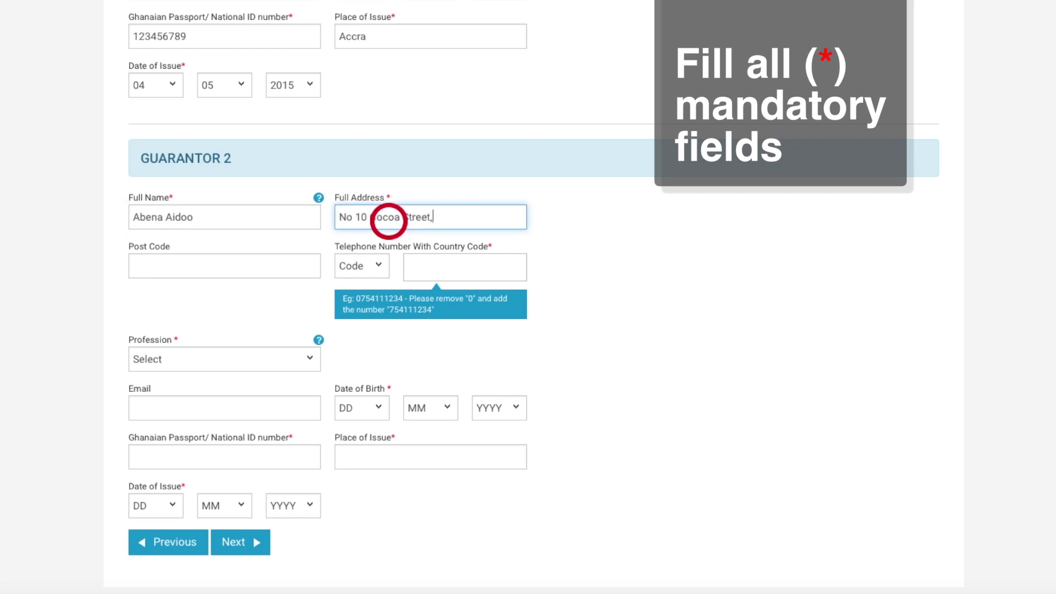
left_click(351, 265)
left_click(349, 290)
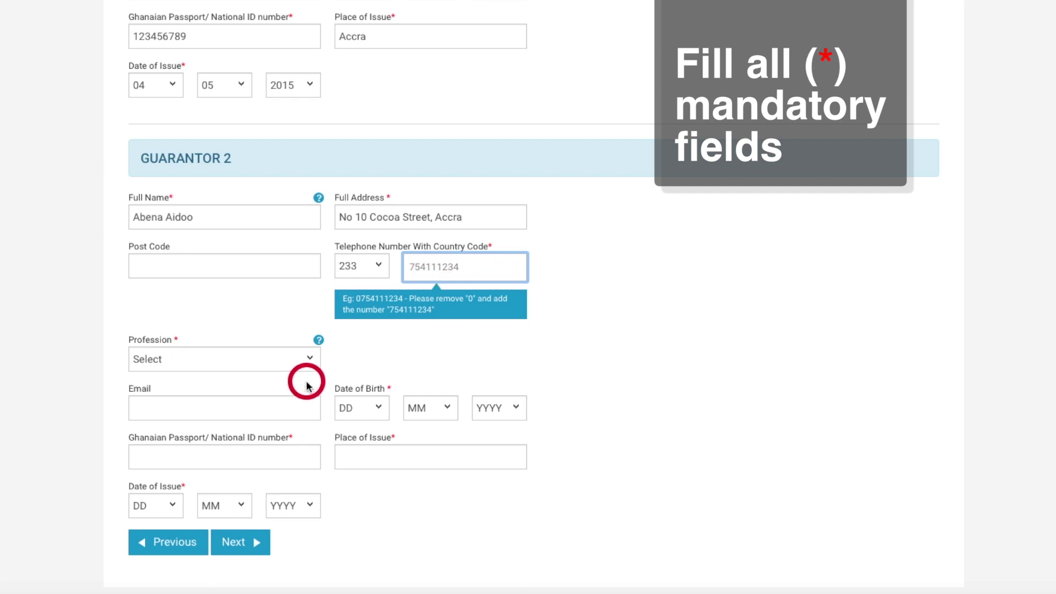
left_click(269, 366)
left_click(171, 467)
left_click(253, 412)
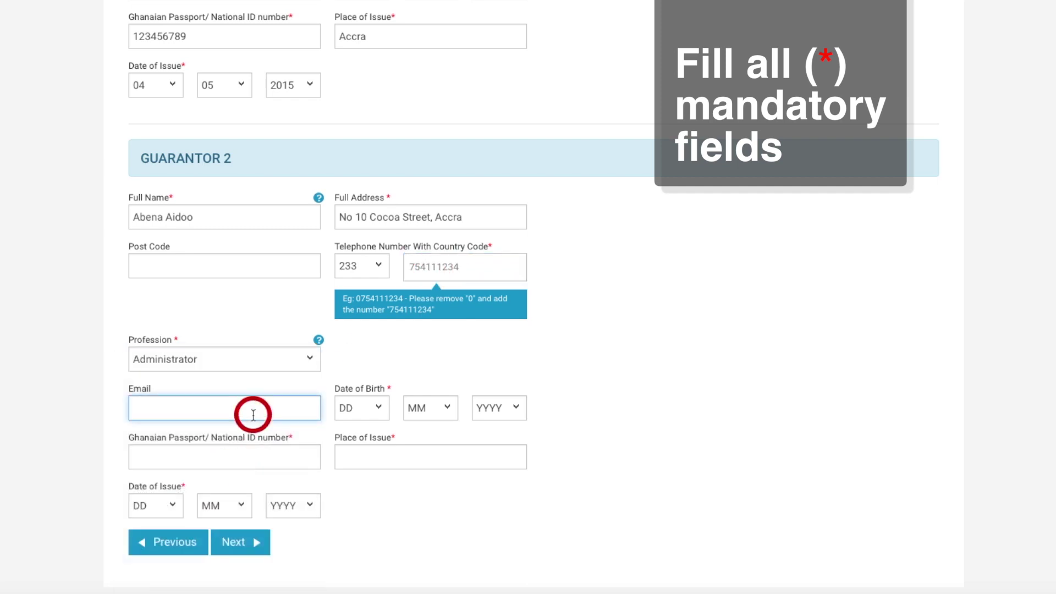
left_click(361, 408)
left_click(354, 462)
left_click(429, 407)
left_click(420, 421)
left_click(499, 407)
scroll(490, 533, "down", 2)
left_click(488, 523)
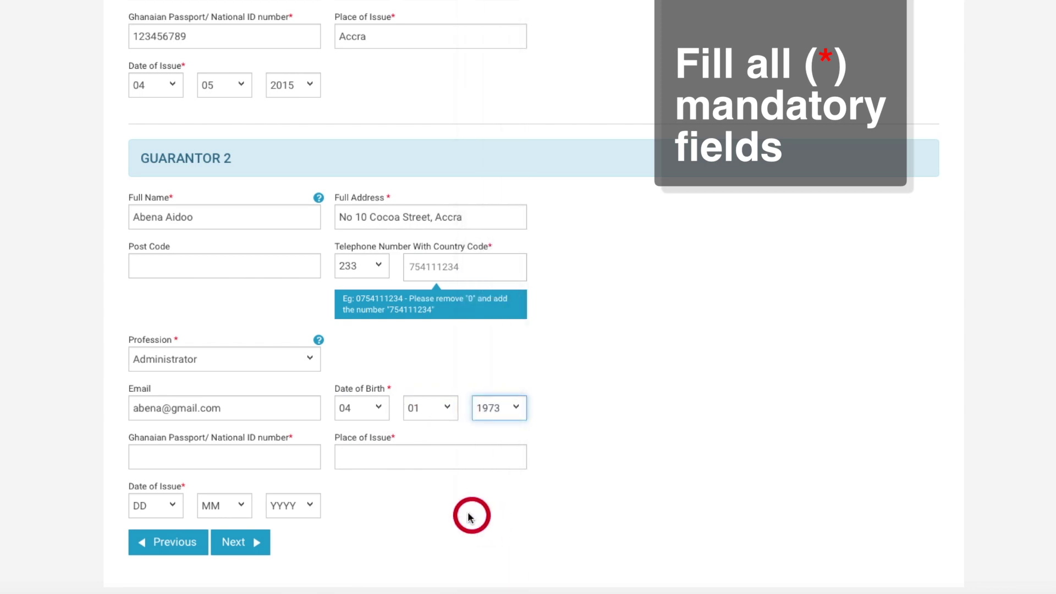
Enter Guarantor 2's passport issued in Accra on 01/03/2018, advance, and mark third-party completion not applicable
left_click(295, 463)
type("123456789")
left_click(353, 457)
type("Accra")
left_click(156, 506)
left_click(142, 519)
left_click(217, 506)
left_click(208, 544)
left_click(285, 506)
left_click(284, 573)
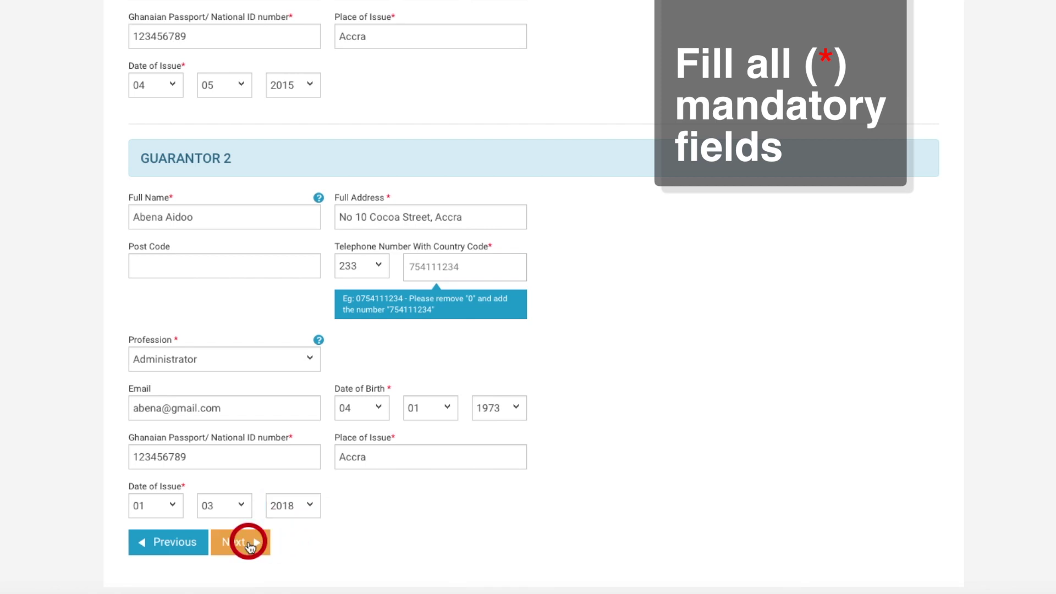
left_click(246, 542)
left_click(843, 228)
Enter the witness's name, Head of Educational Institution occupation, Principal position, business address and +251 phone code
scroll(842, 255, "down", 4)
left_click(248, 308)
type("Ama A")
left_click(488, 310)
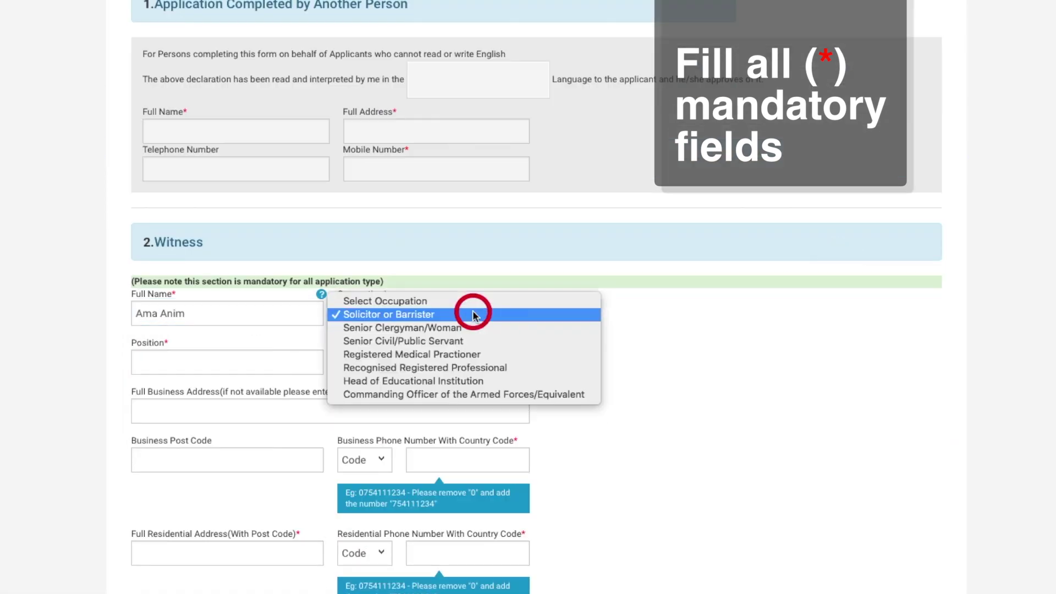
left_click(447, 379)
left_click(303, 367)
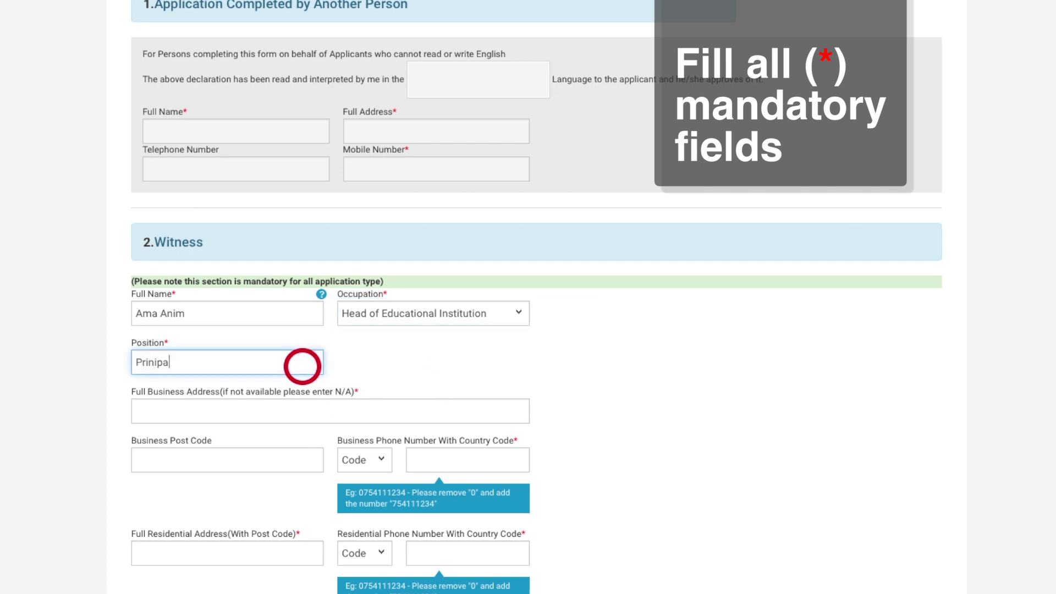
left_click(297, 411)
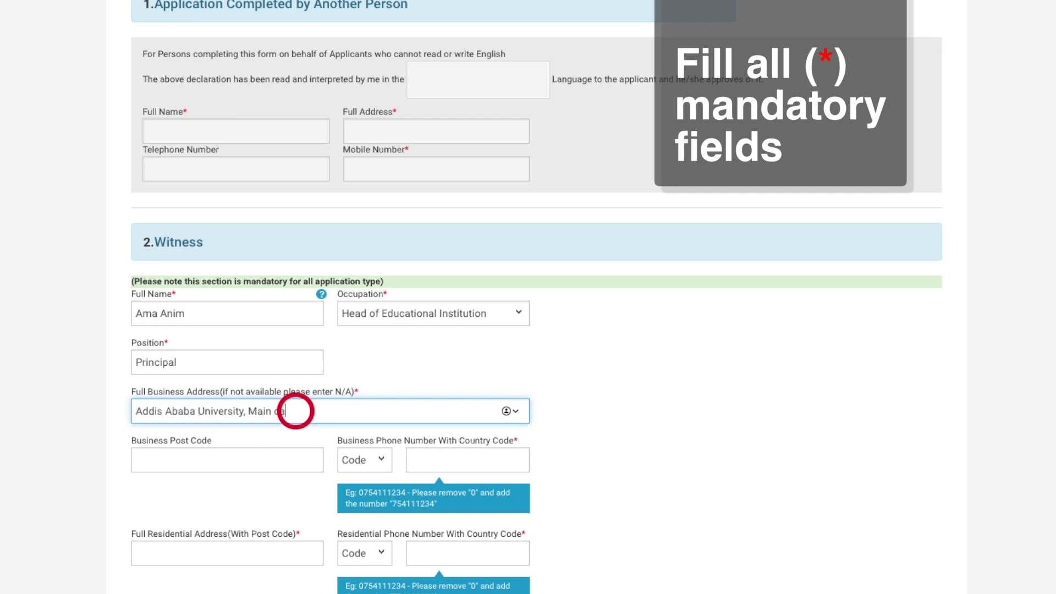
left_click(351, 460)
left_click(351, 483)
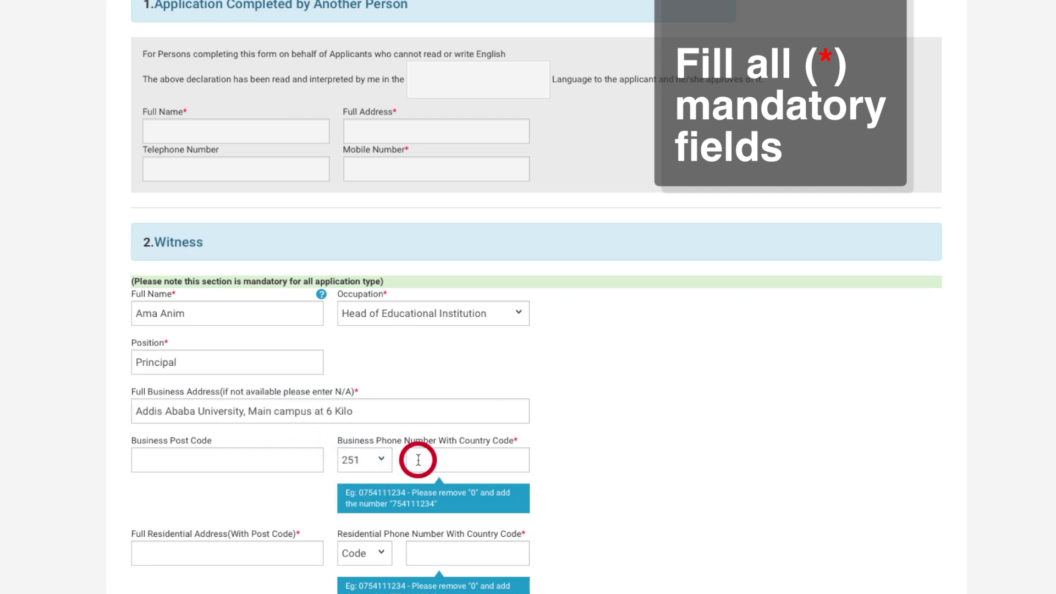
Add the witness's residential address and +251 residential phone, then continue to the checklist
scroll(412, 470, "down", 2)
left_click(295, 432)
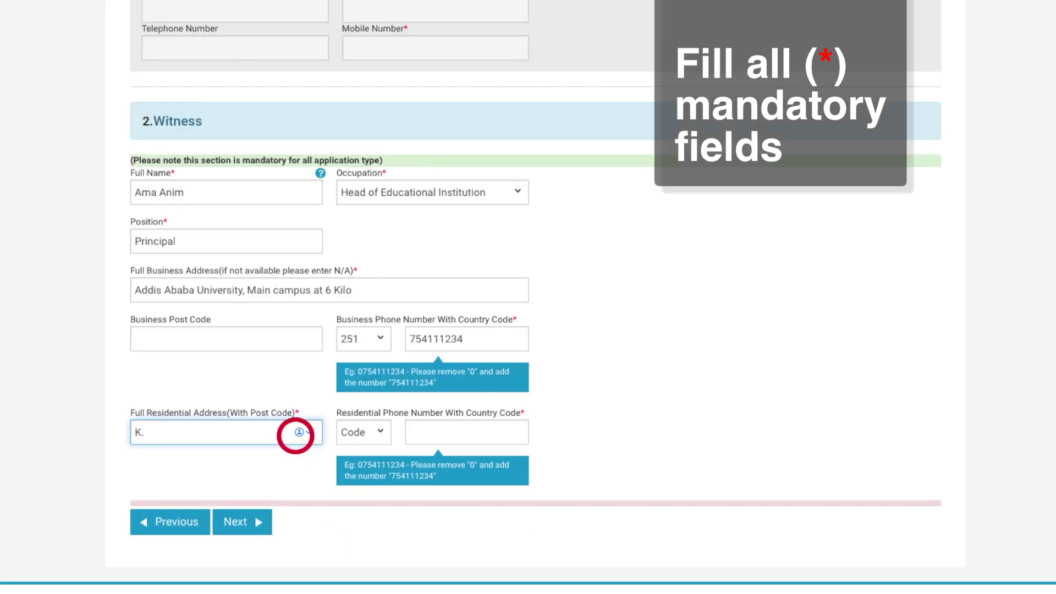
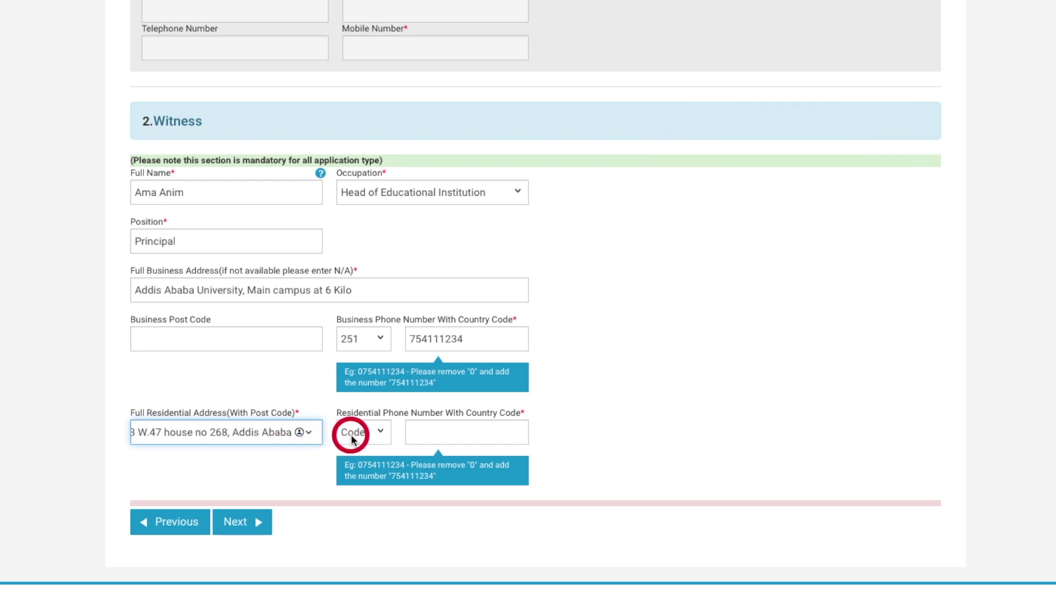
left_click(352, 432)
left_click(352, 484)
left_click(428, 435)
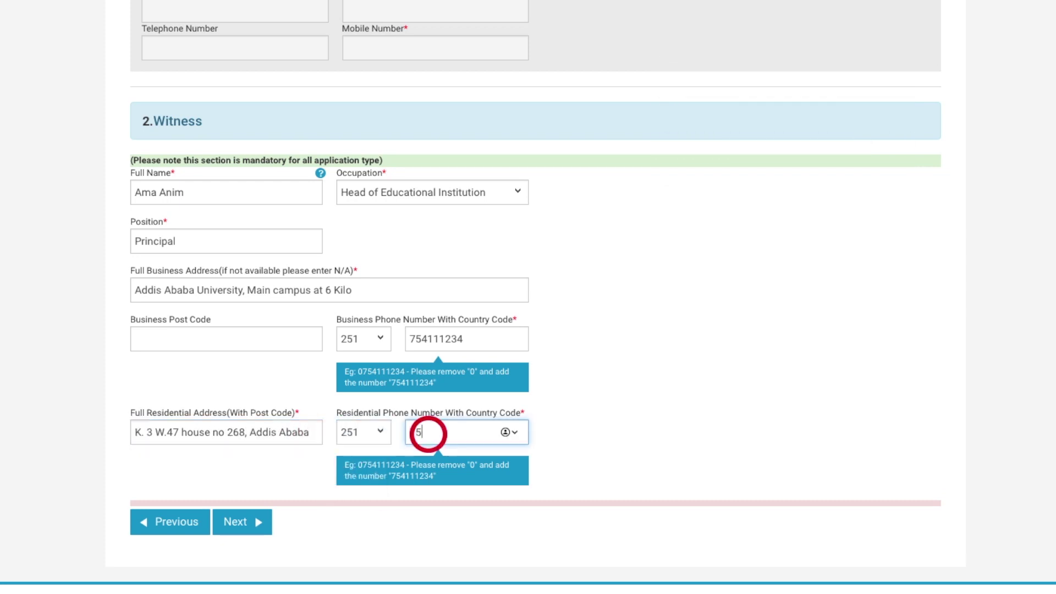
left_click(242, 521)
Tick the seven mandatory items, from passport bio-data copies to both guarantors' copies, and continue
left_click(150, 265)
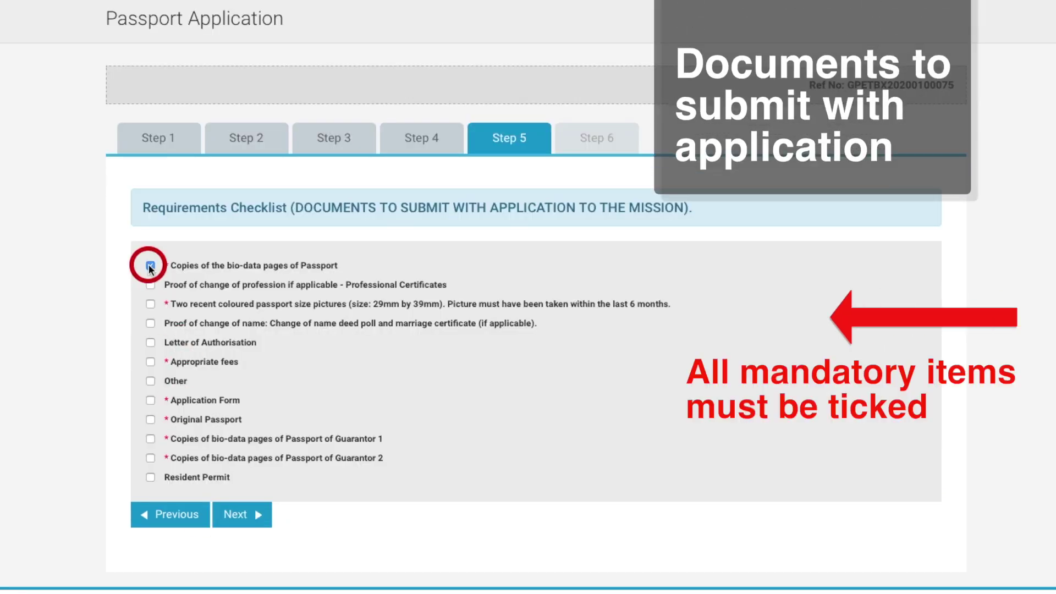
left_click(150, 303)
left_click(151, 362)
left_click(150, 399)
left_click(150, 419)
left_click(150, 439)
left_click(150, 458)
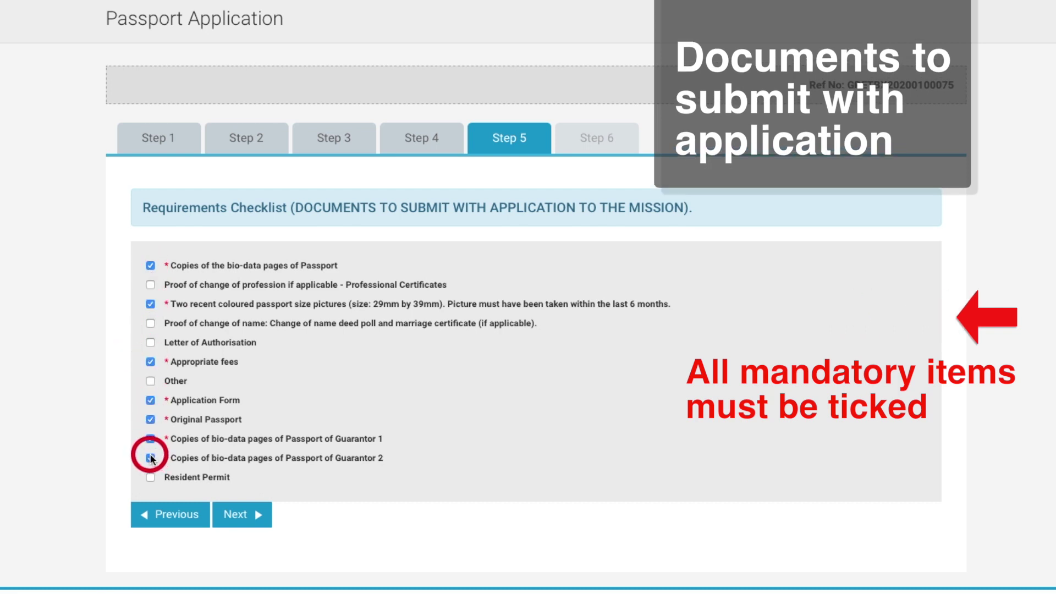
left_click(235, 514)
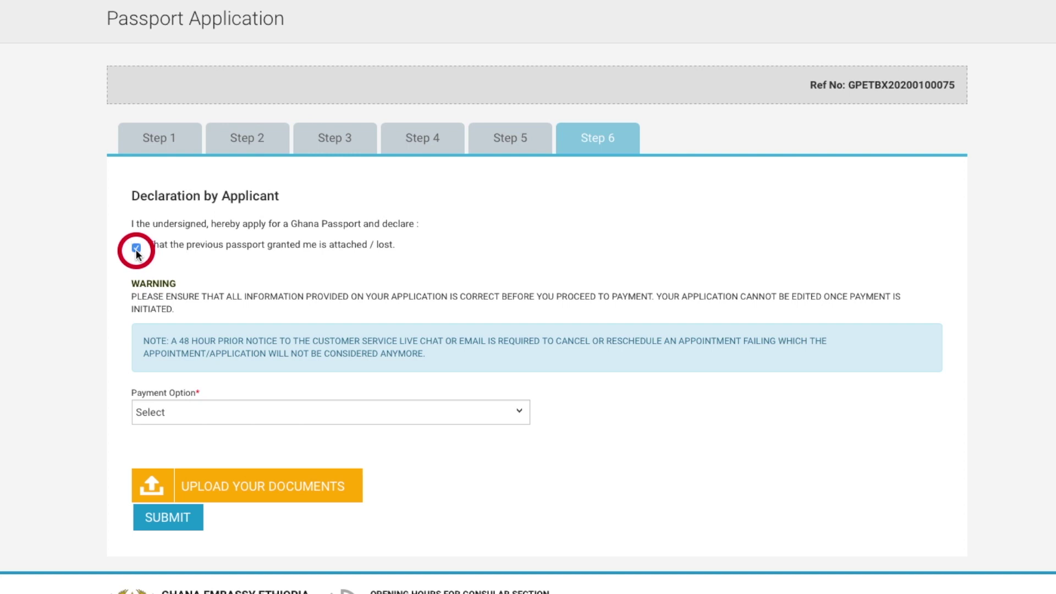
Set the payment option to Cash and upload the passport bio-data file
left_click(197, 405)
left_click(198, 424)
left_click(208, 484)
left_click(523, 61)
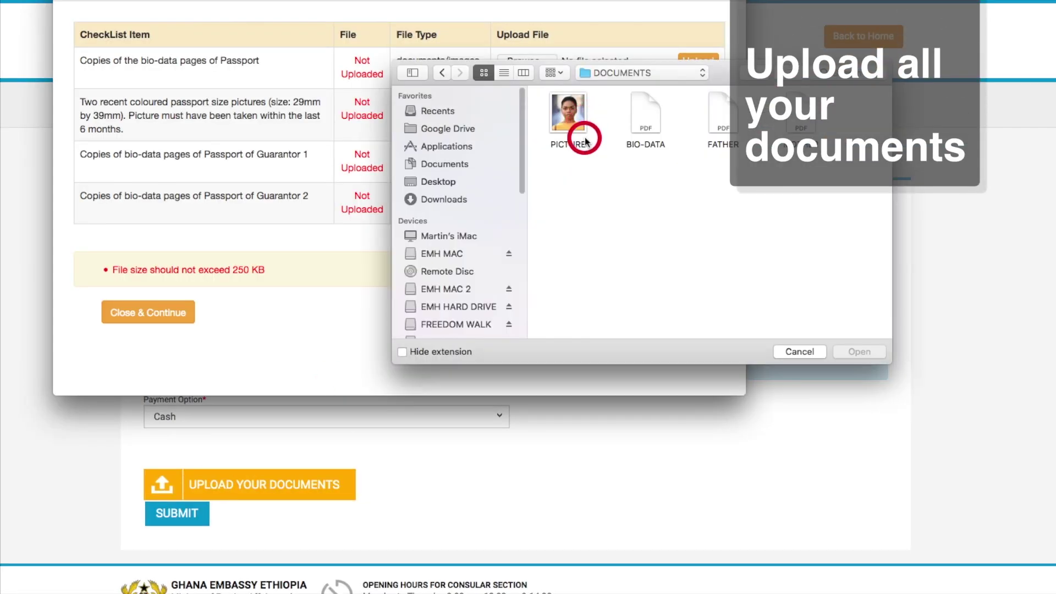
left_click(642, 119)
left_click(763, 286)
left_click(698, 61)
Upload PICTURE.jpg, FATHER.pdf and MOTHER.pdf for the guarantors, then submit the application
left_click(525, 103)
double_click(566, 117)
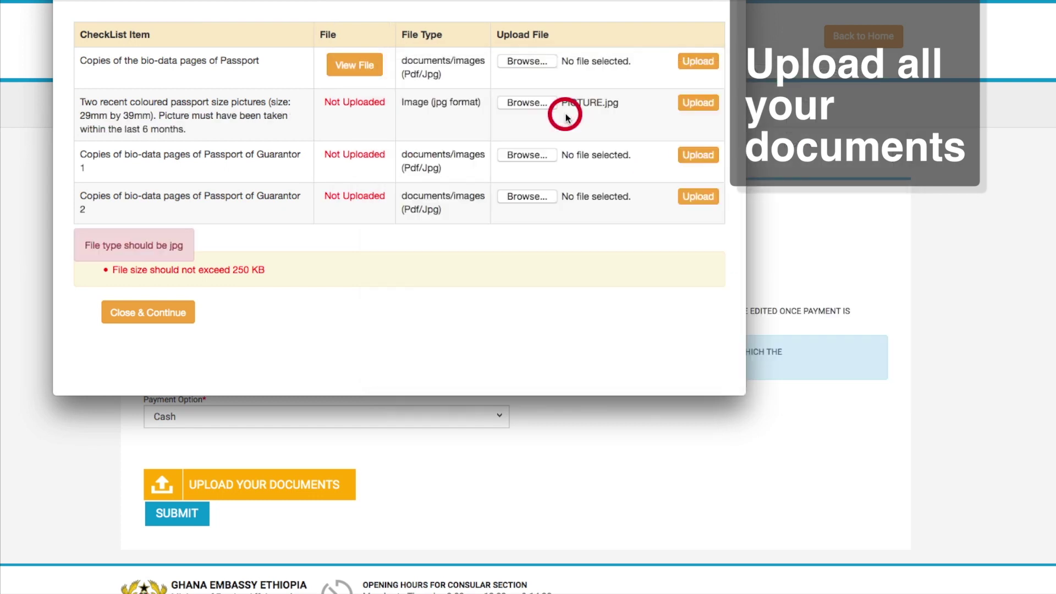
left_click(686, 104)
left_click(528, 155)
double_click(632, 131)
left_click(698, 154)
left_click(509, 199)
double_click(720, 139)
left_click(698, 197)
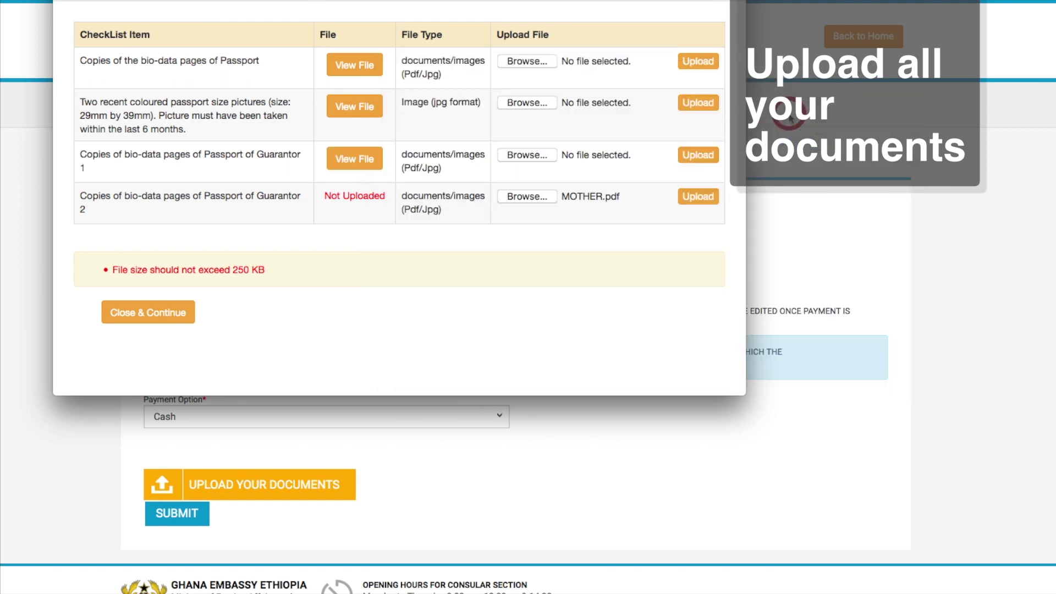
left_click(165, 313)
left_click(162, 513)
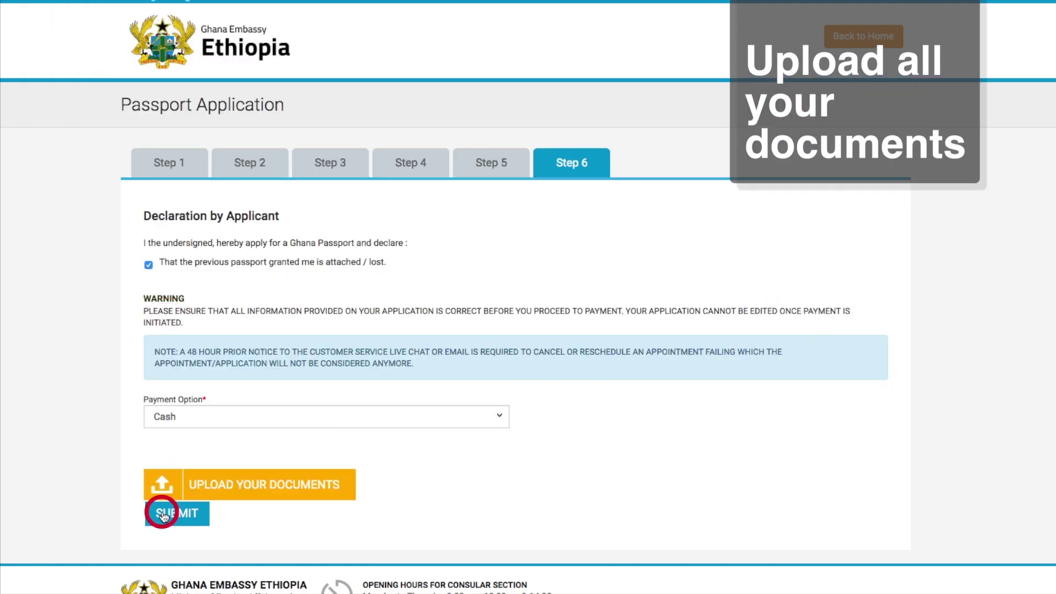
Confirm the submission and move the appointment to 31/01/2020
left_click(541, 304)
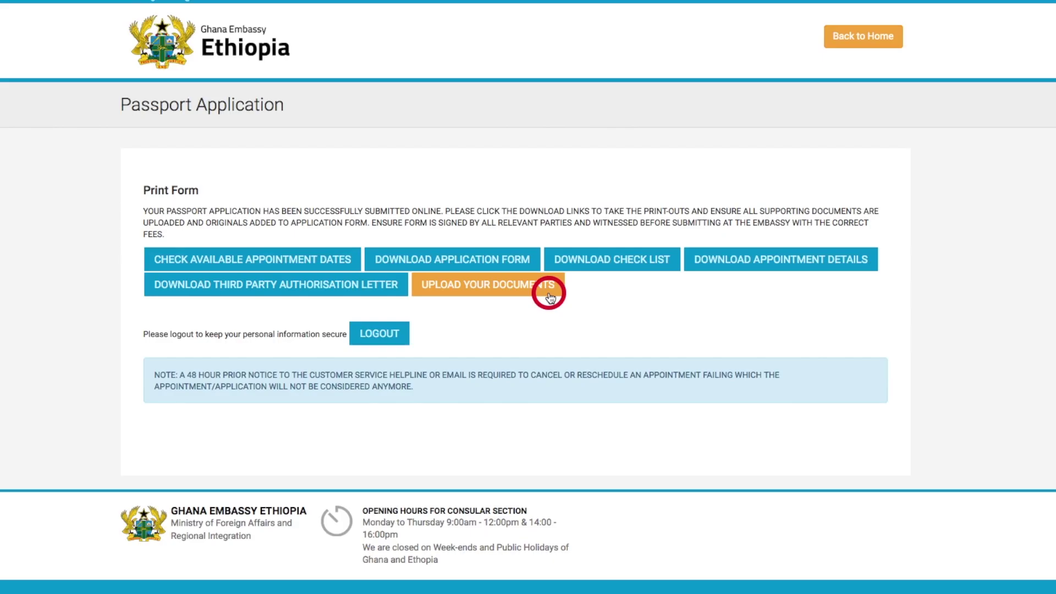
left_click(314, 260)
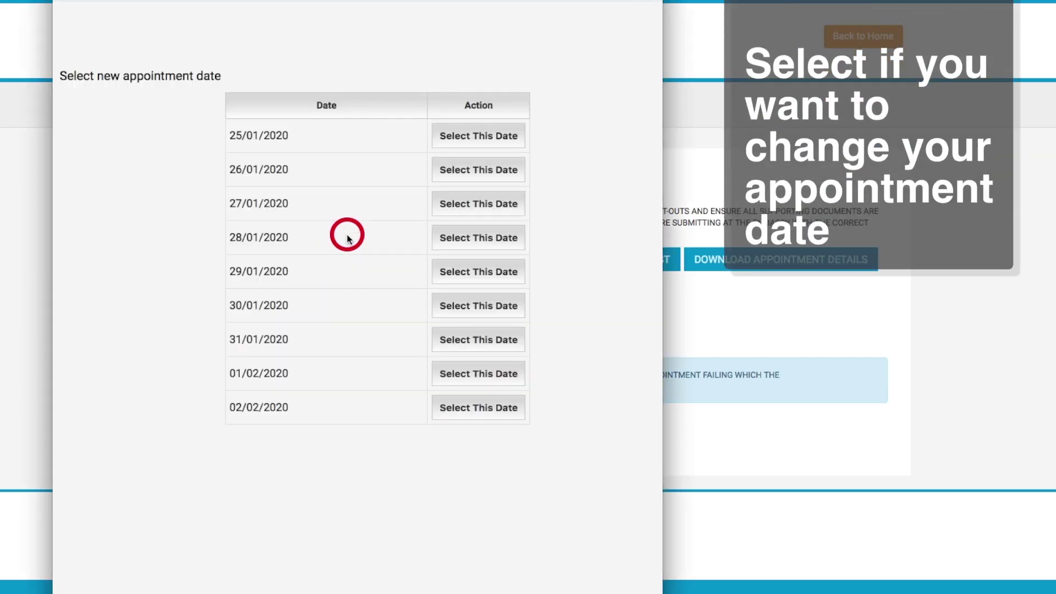
left_click(473, 341)
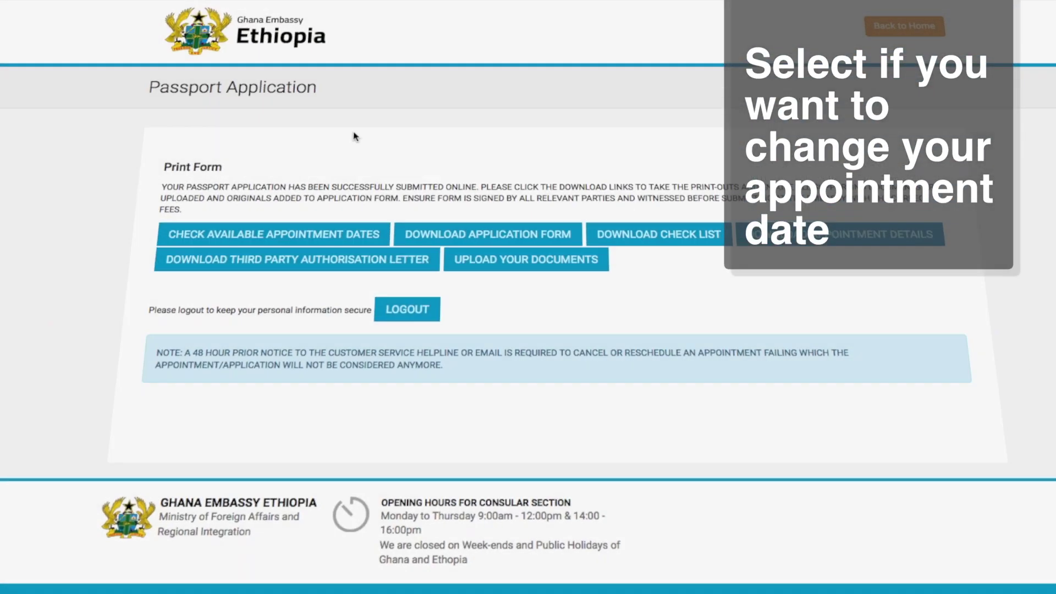
Download and print the application form
left_click(454, 255)
left_click(753, 289)
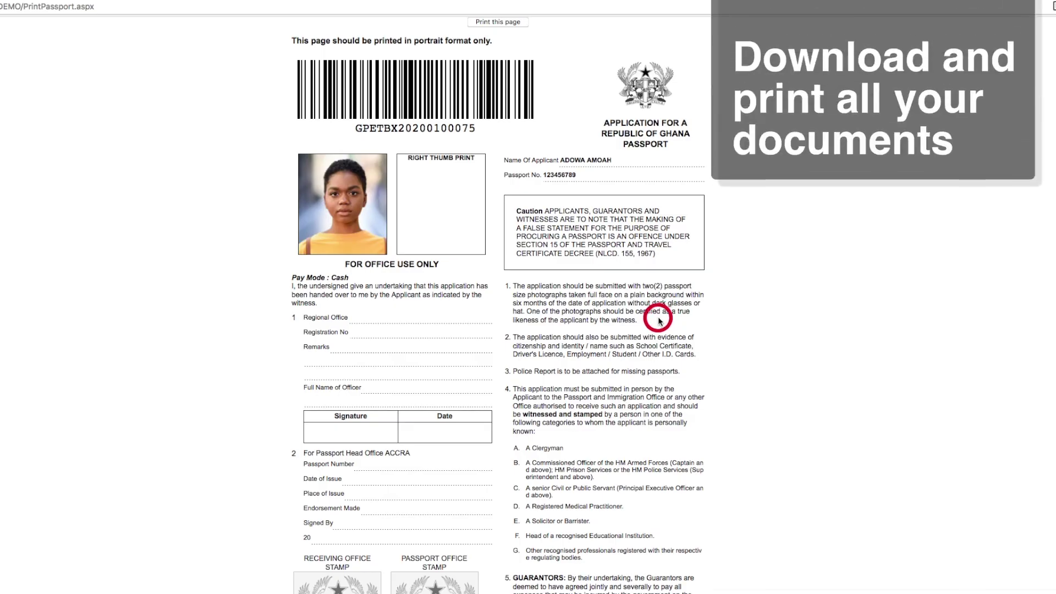
scroll(660, 321, "down", 15)
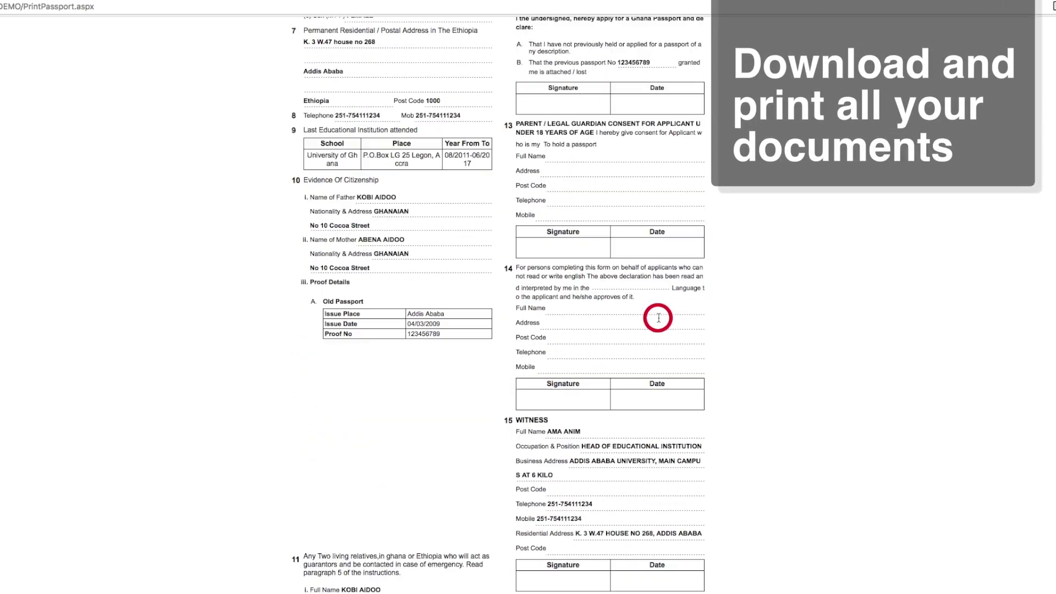
scroll(658, 321, "up", 15)
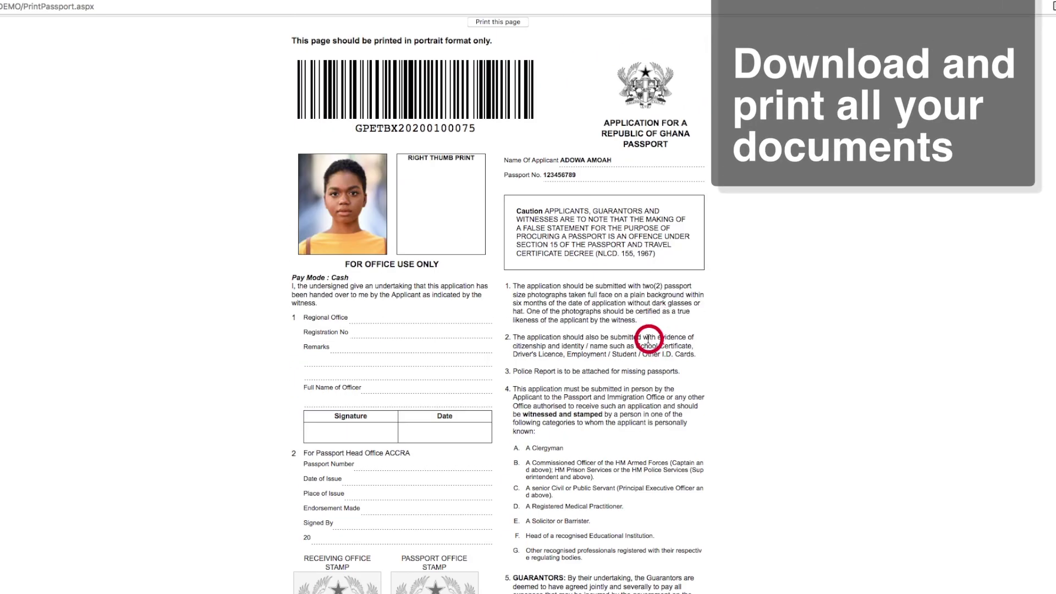
left_click(490, 25)
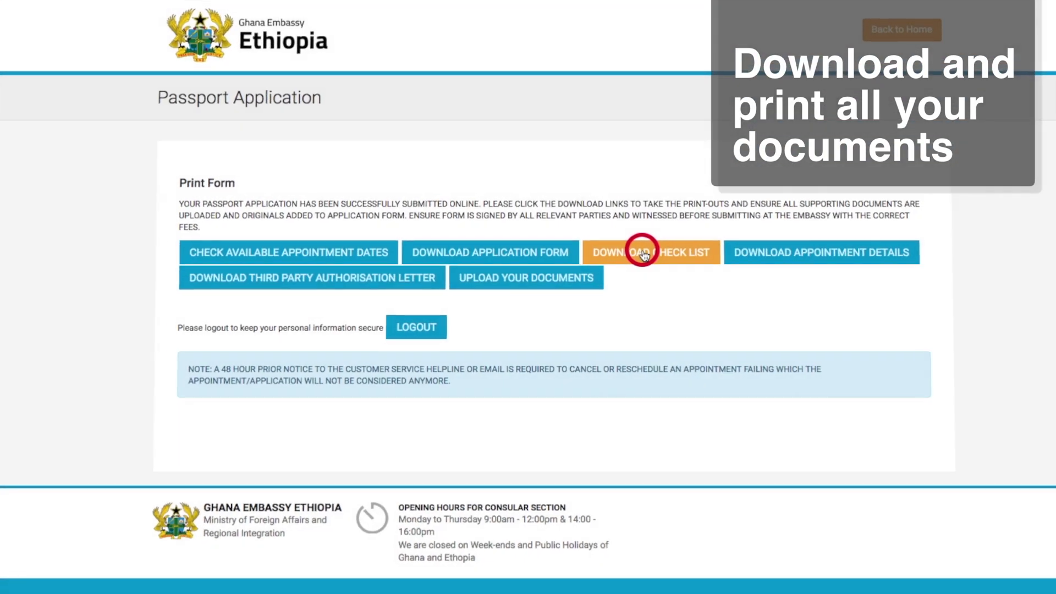
Download and print the passport check list
left_click(641, 249)
left_click_drag(389, 412, 502, 571)
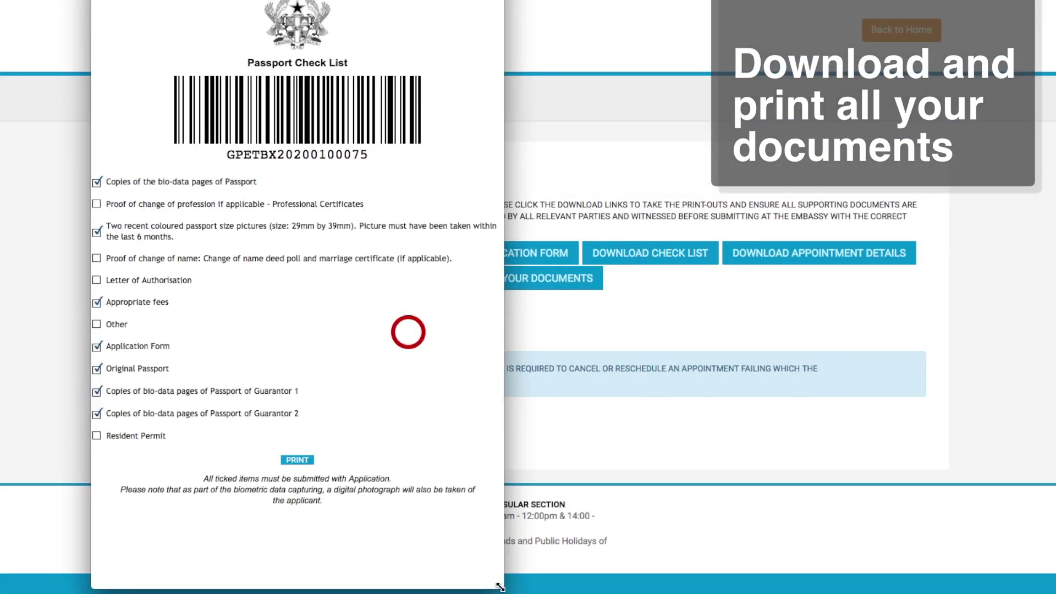
left_click(298, 460)
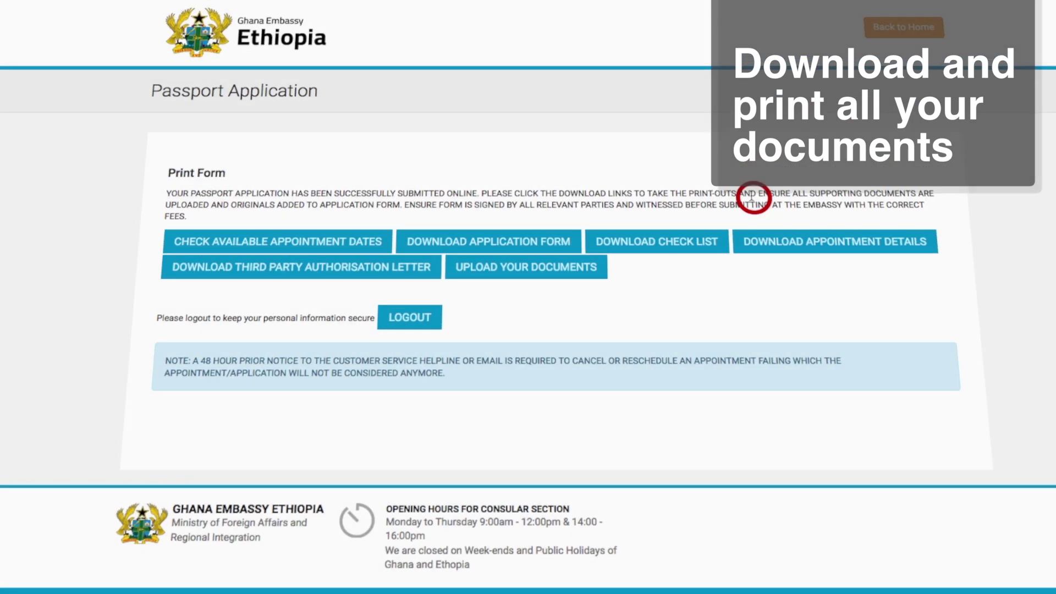
Download and print the appointment details slip
left_click(807, 246)
left_click_drag(342, 389, 473, 551)
left_click(291, 498)
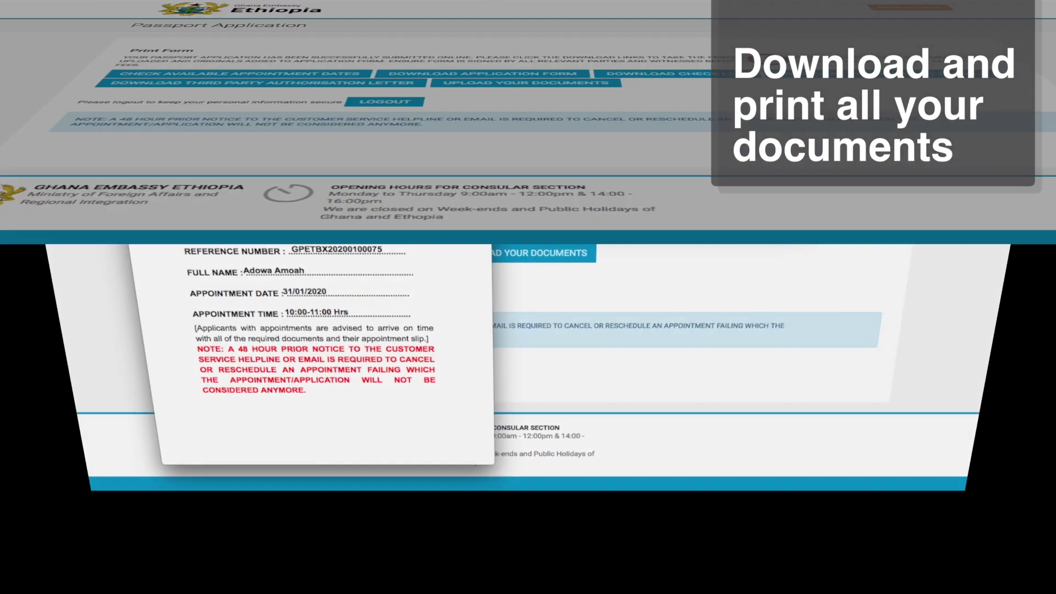
Print the third party authorisation letter, then review the uploaded documents and close the checklist
left_click(424, 276)
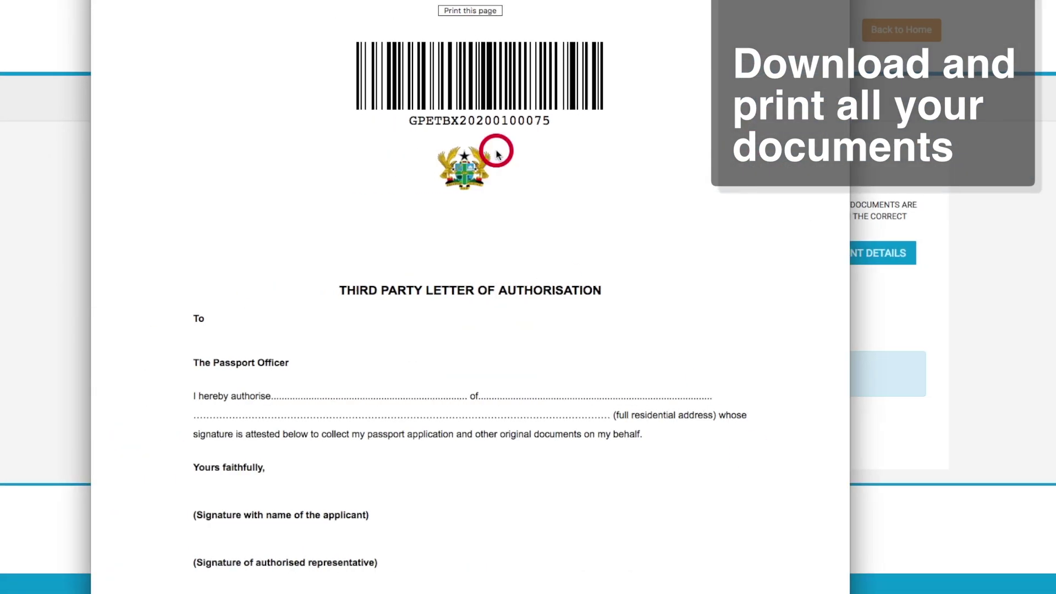
left_click(470, 10)
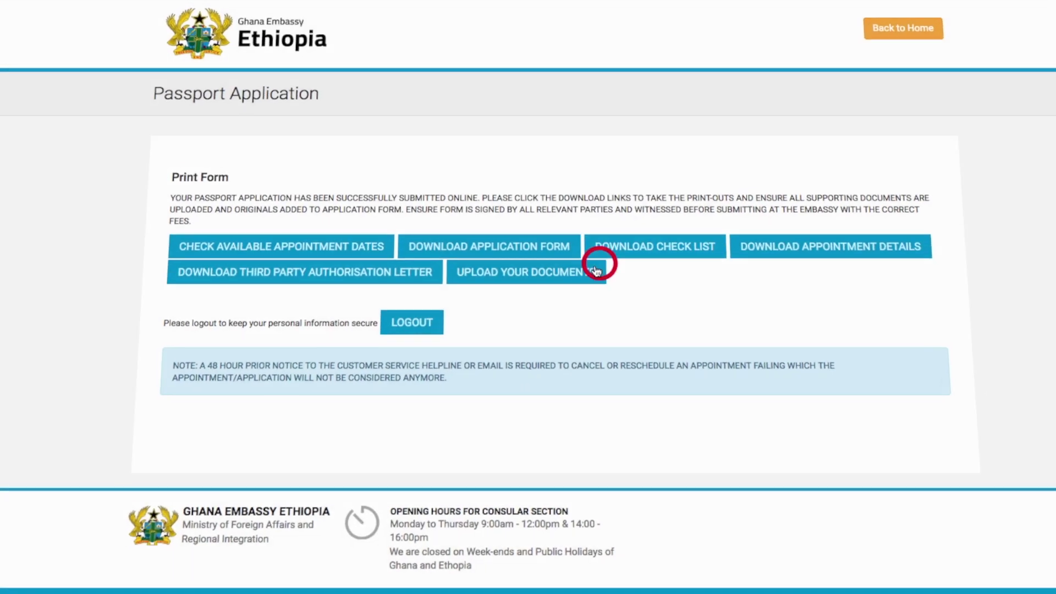
left_click(599, 267)
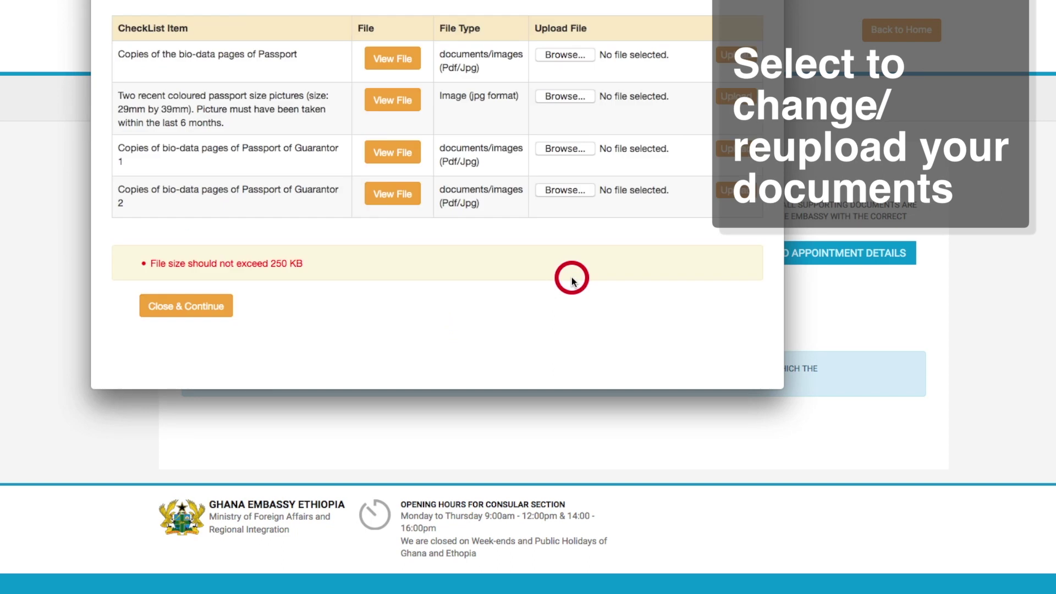
left_click(206, 311)
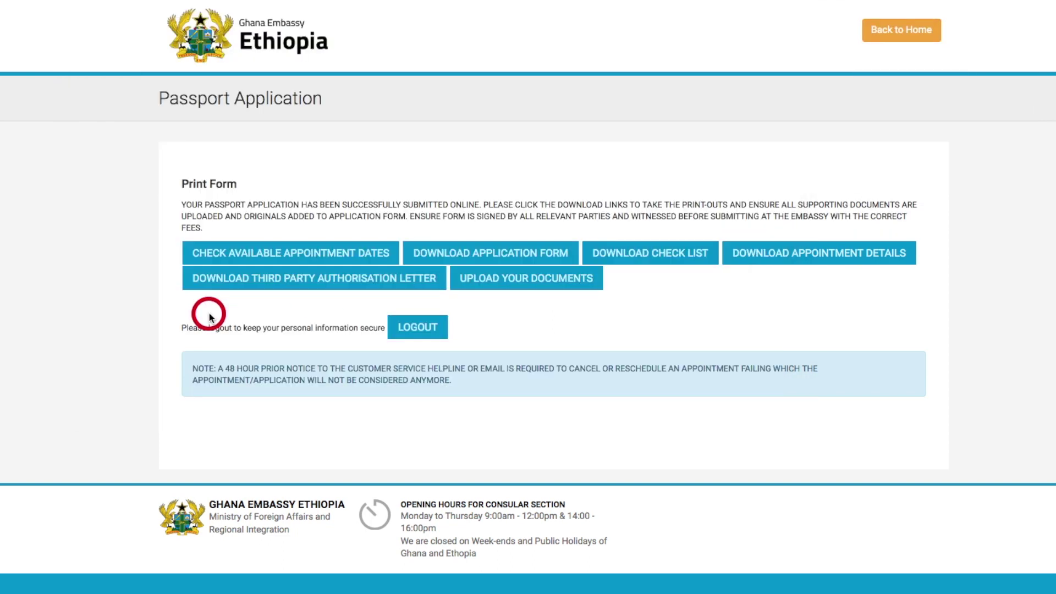